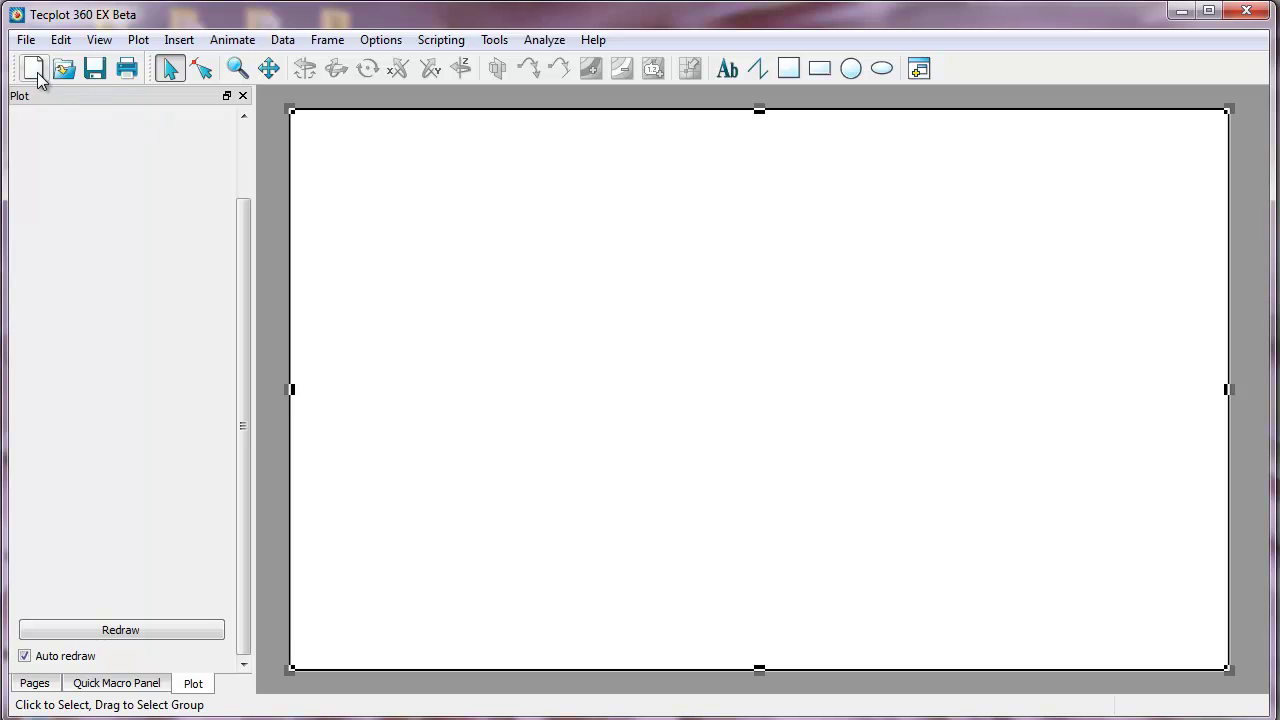
left_click(64, 72)
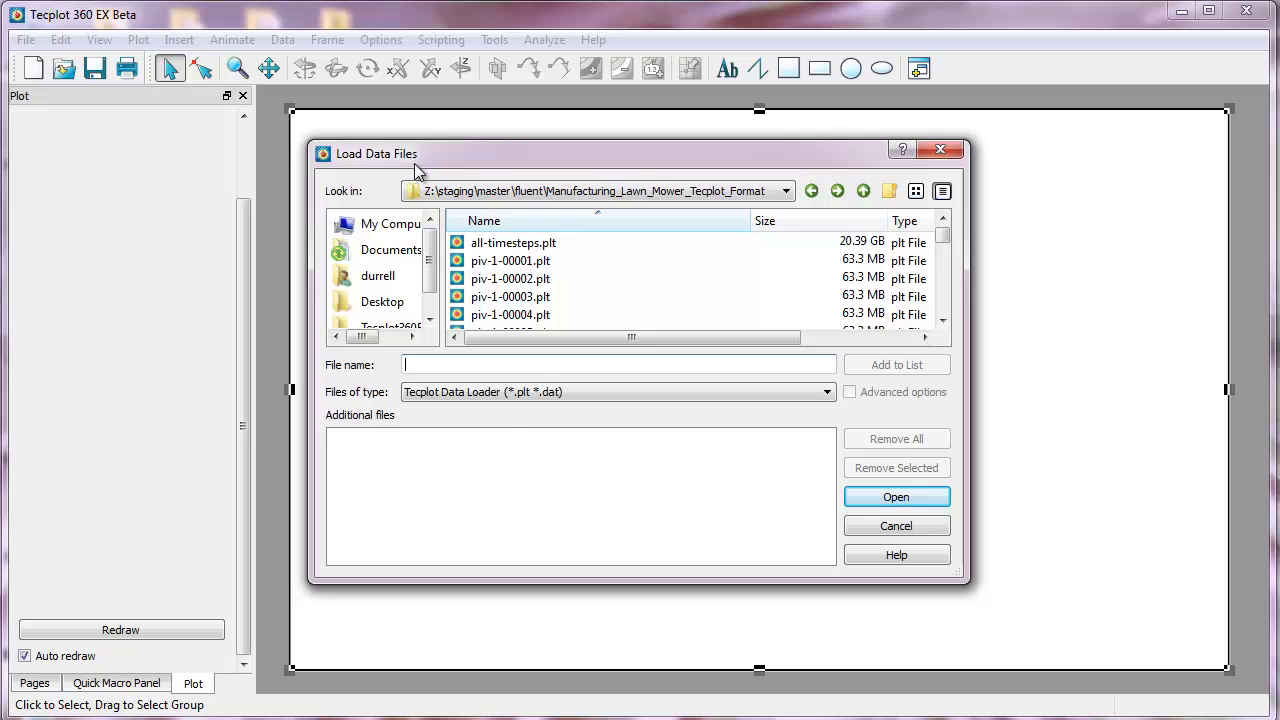
left_click(560, 400)
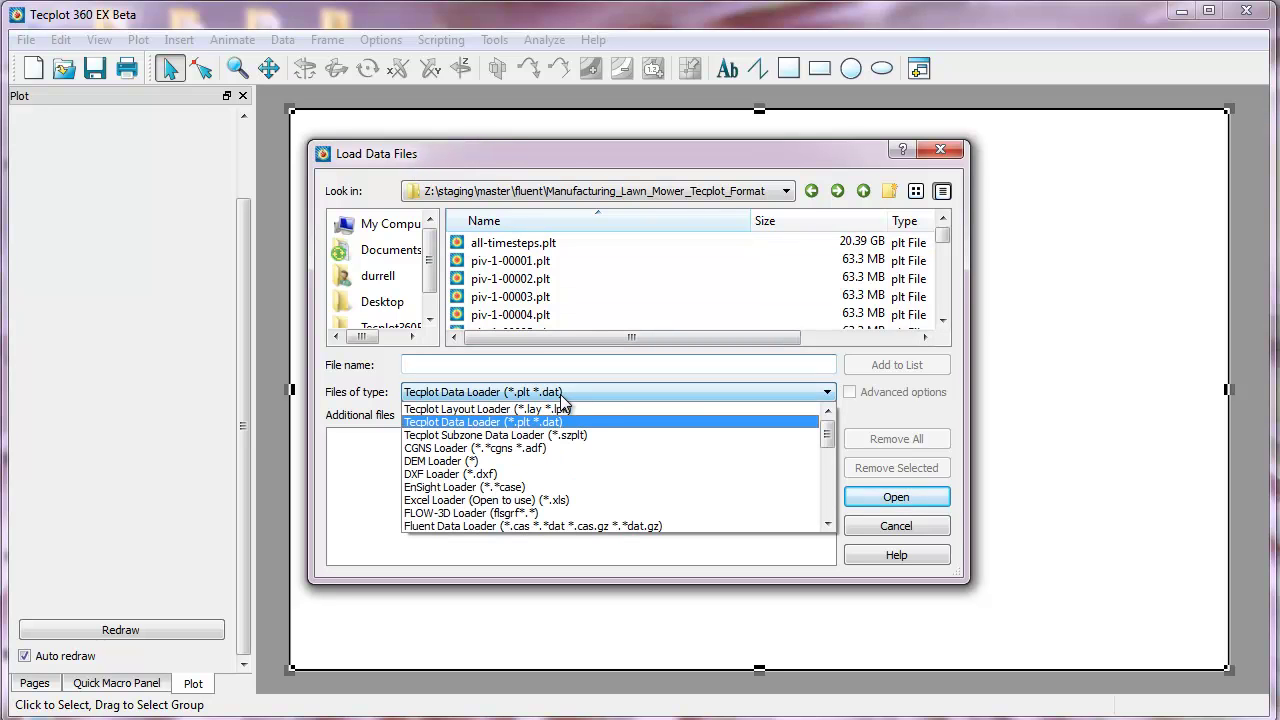
scroll(580, 450, "down", 4)
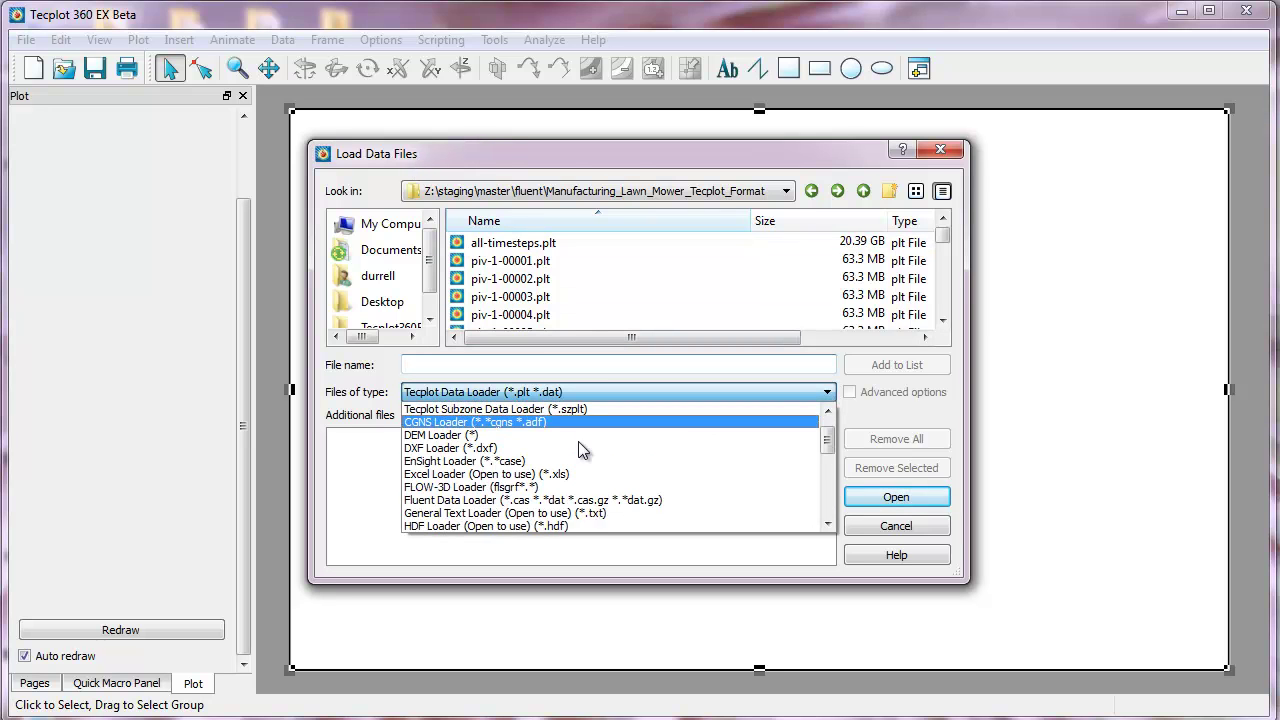
scroll(583, 463, "down", 3)
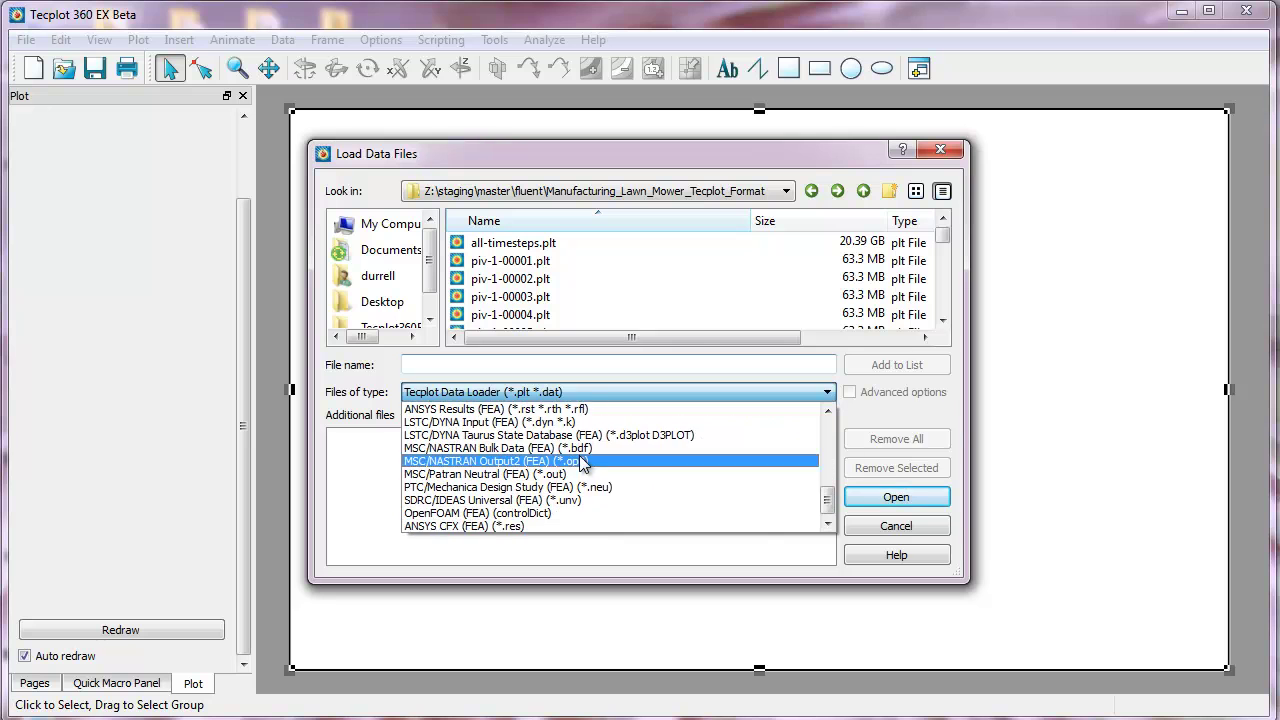
scroll(583, 463, "up", 7)
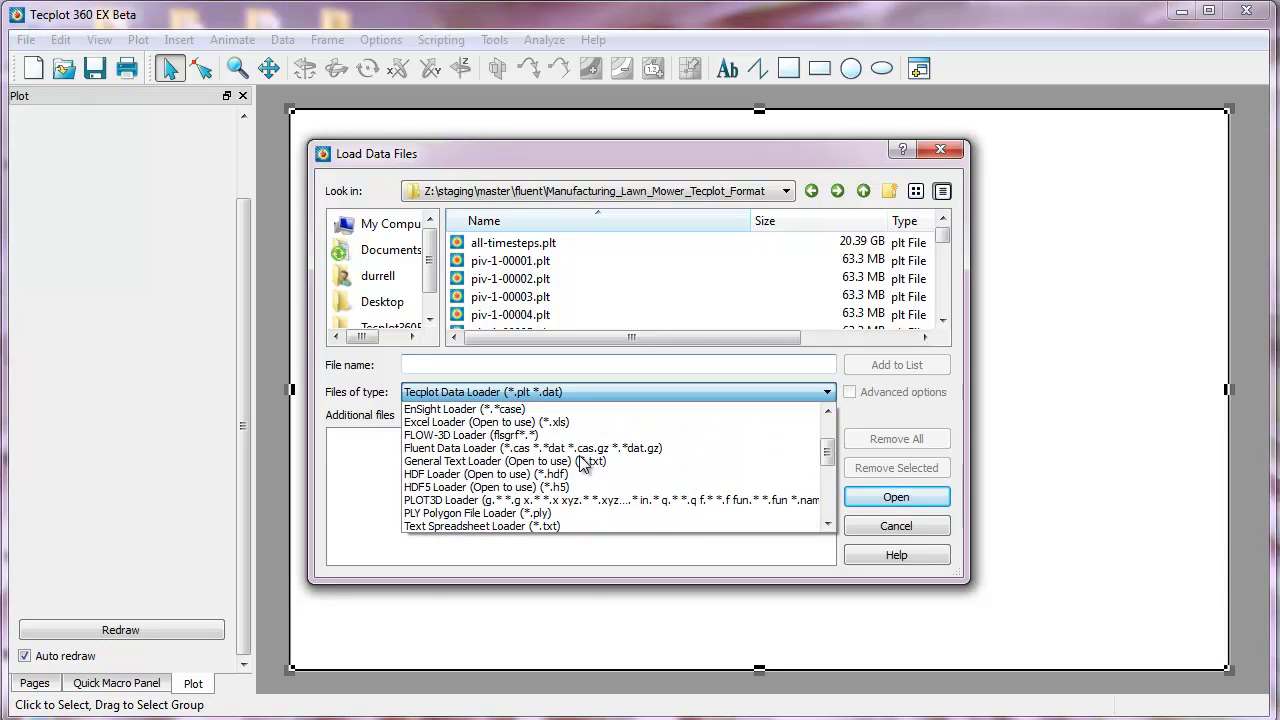
left_click(572, 422)
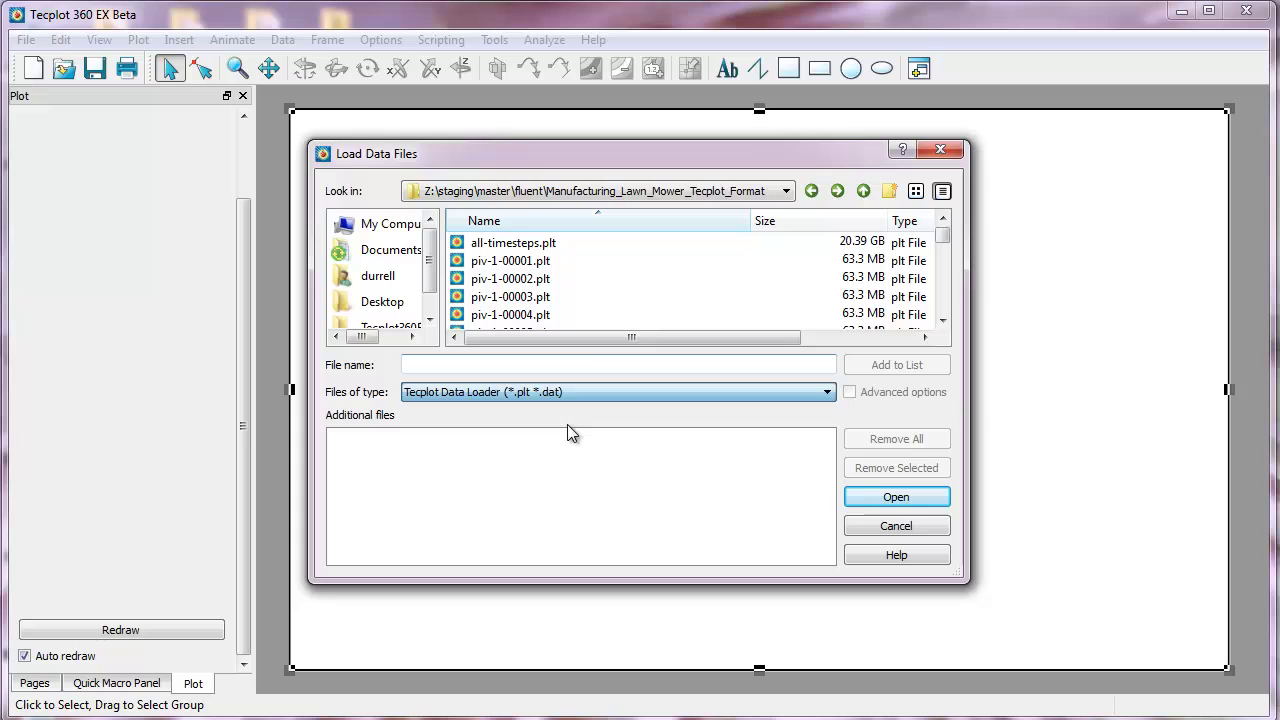
left_click(588, 368)
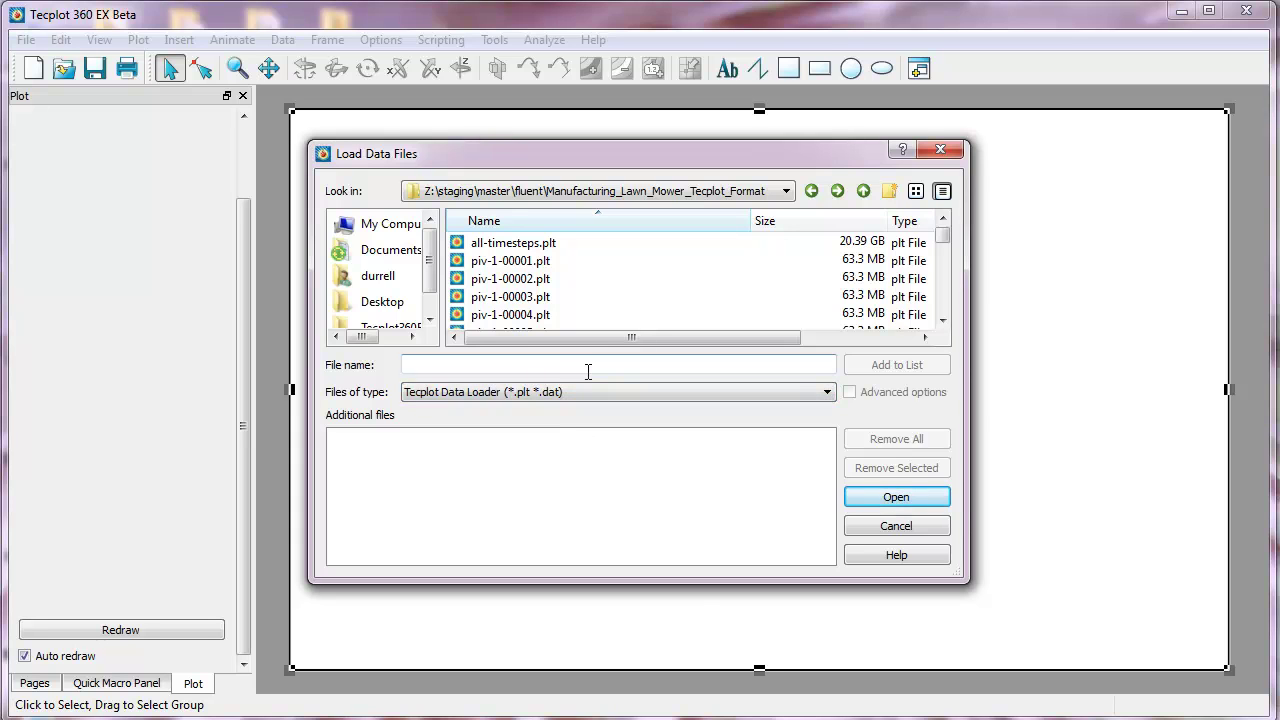
type("*")
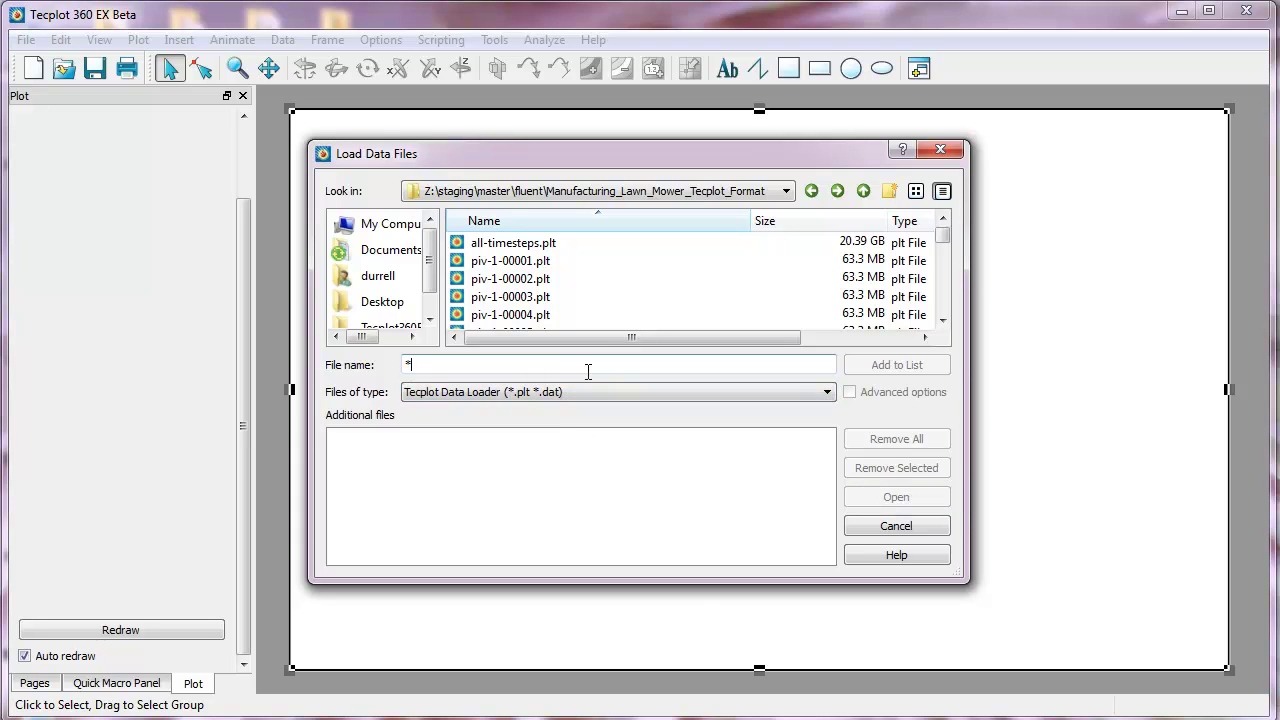
type(".bin")
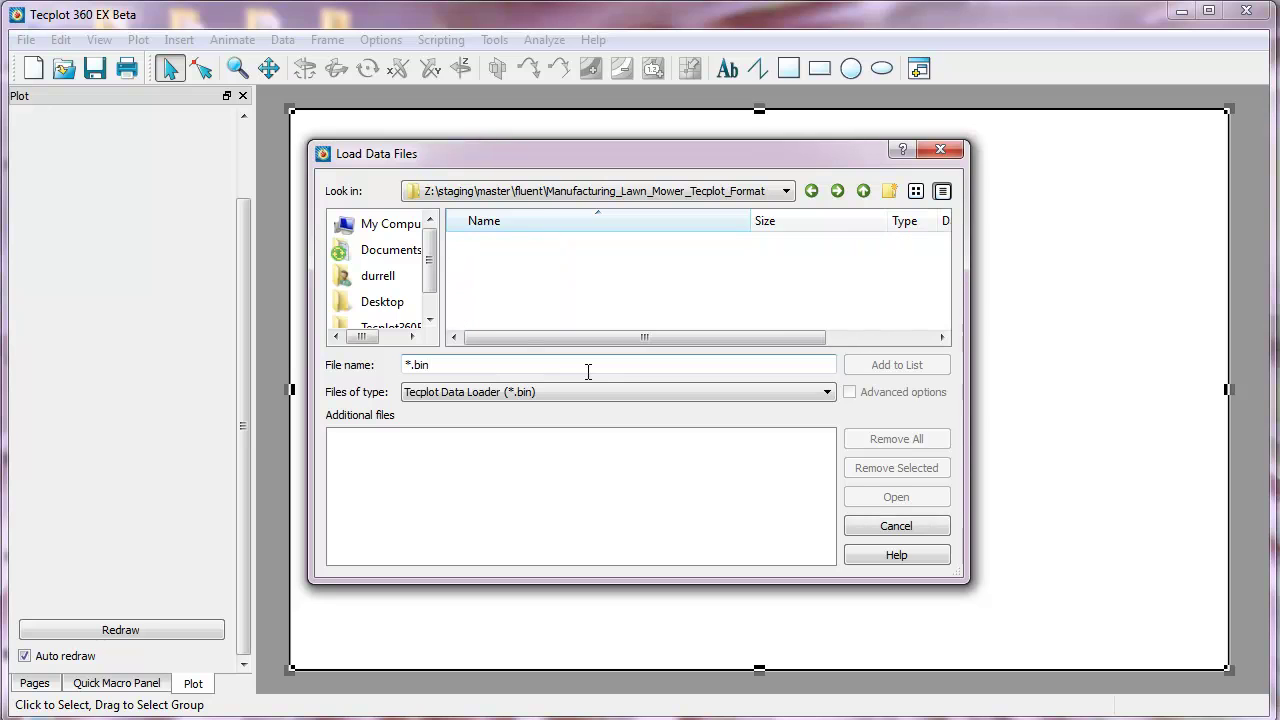
key("BackSpace")
key("BackSpace")
key("BackSpace")
key("BackSpace")
key("BackSpace")
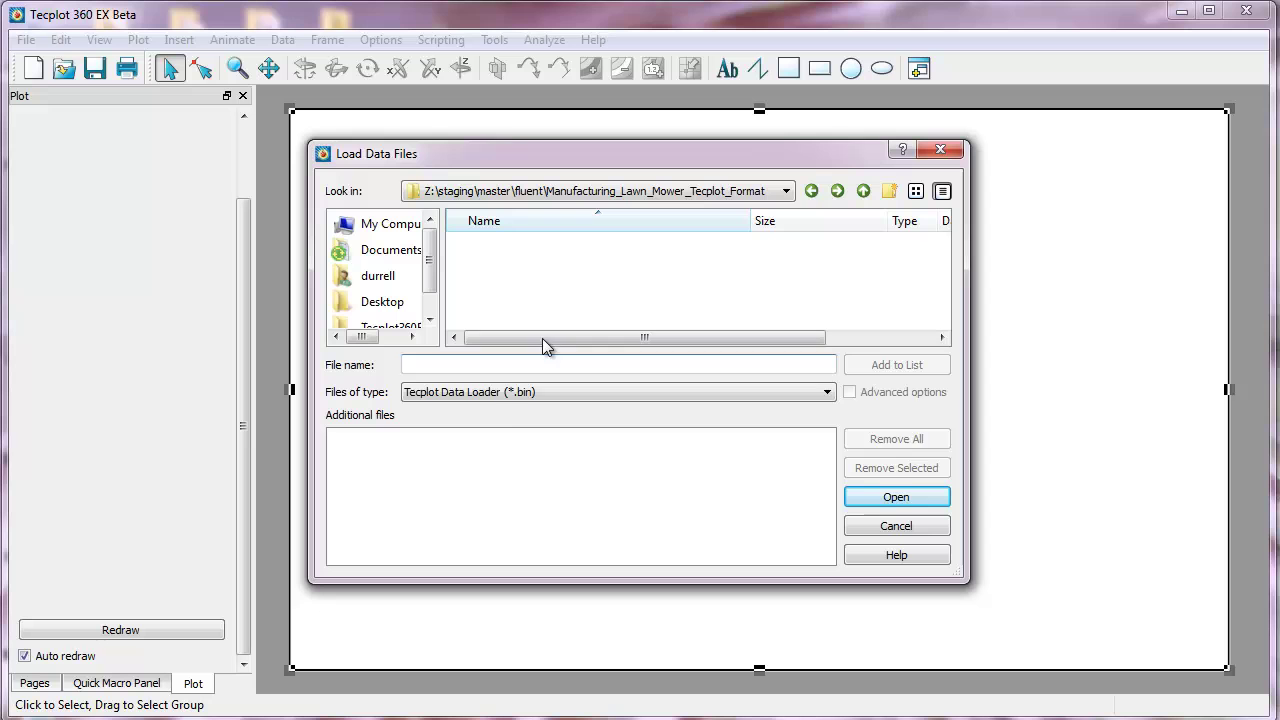
left_click(514, 396)
left_click(518, 433)
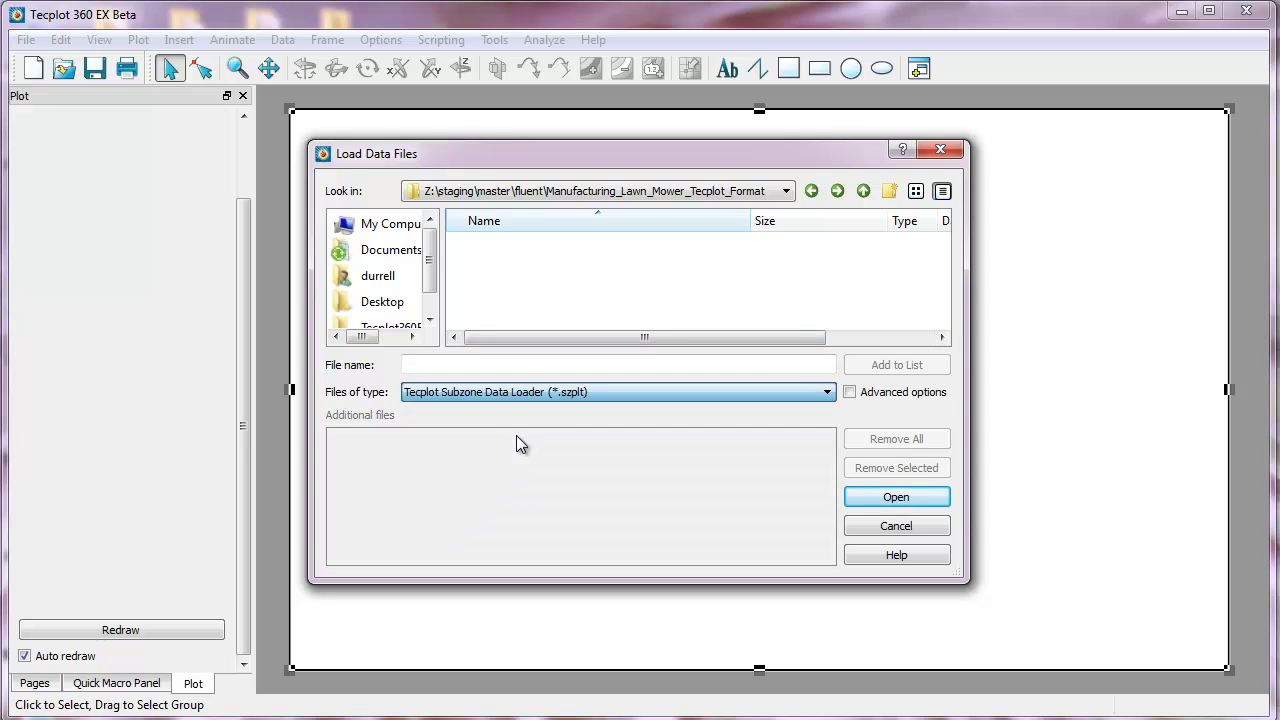
left_click(528, 400)
left_click(530, 421)
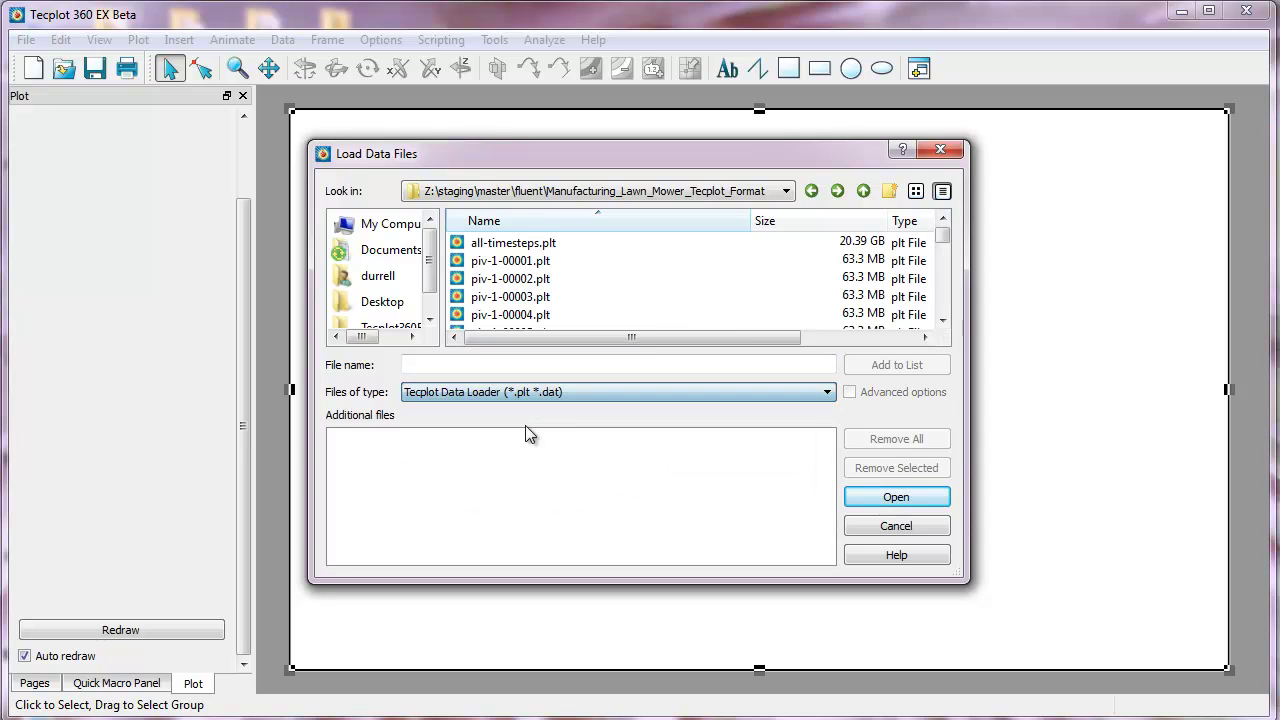
left_click(566, 366)
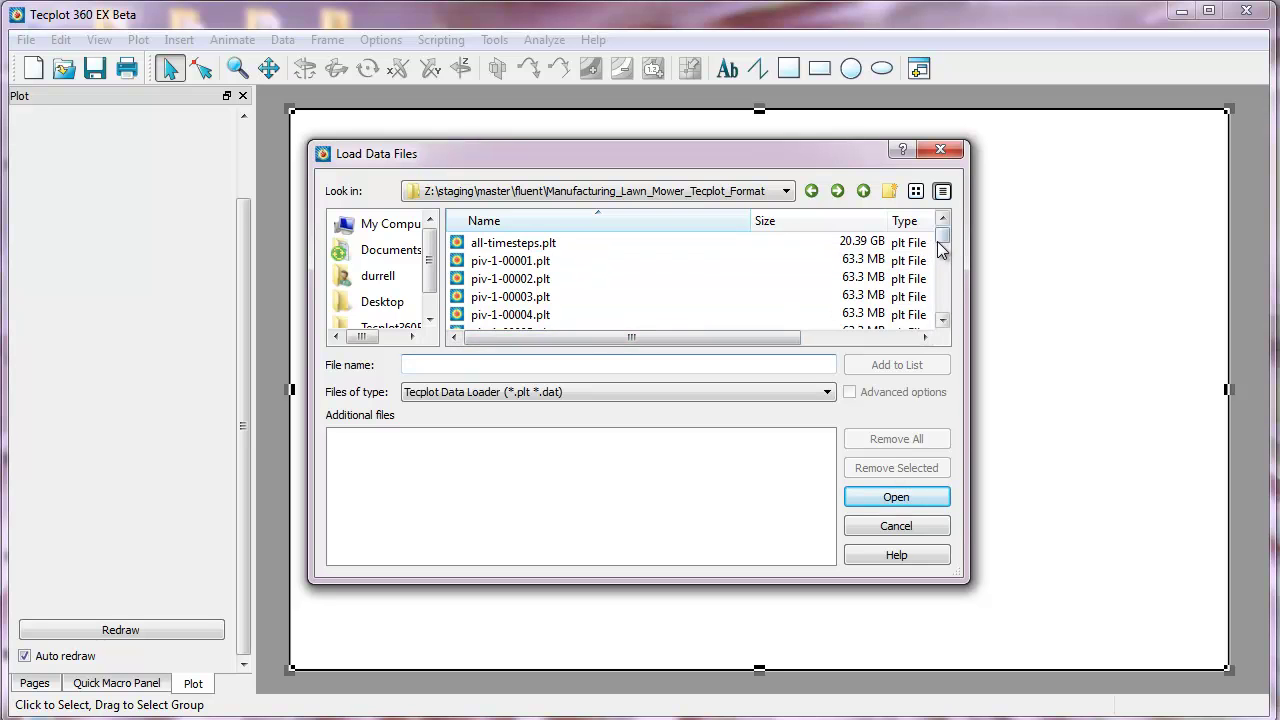
left_click_drag(942, 236, 966, 223)
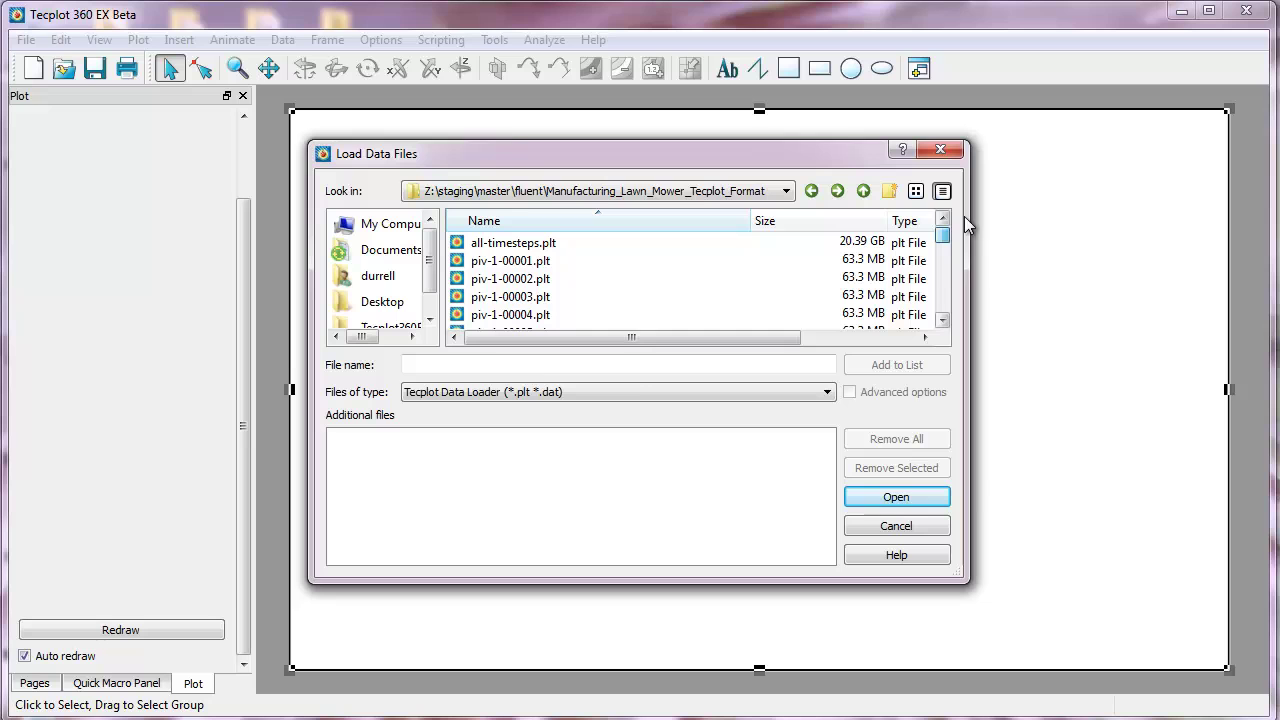
Change the file name filter to *.* and scroll through the folder listing
left_click(534, 364)
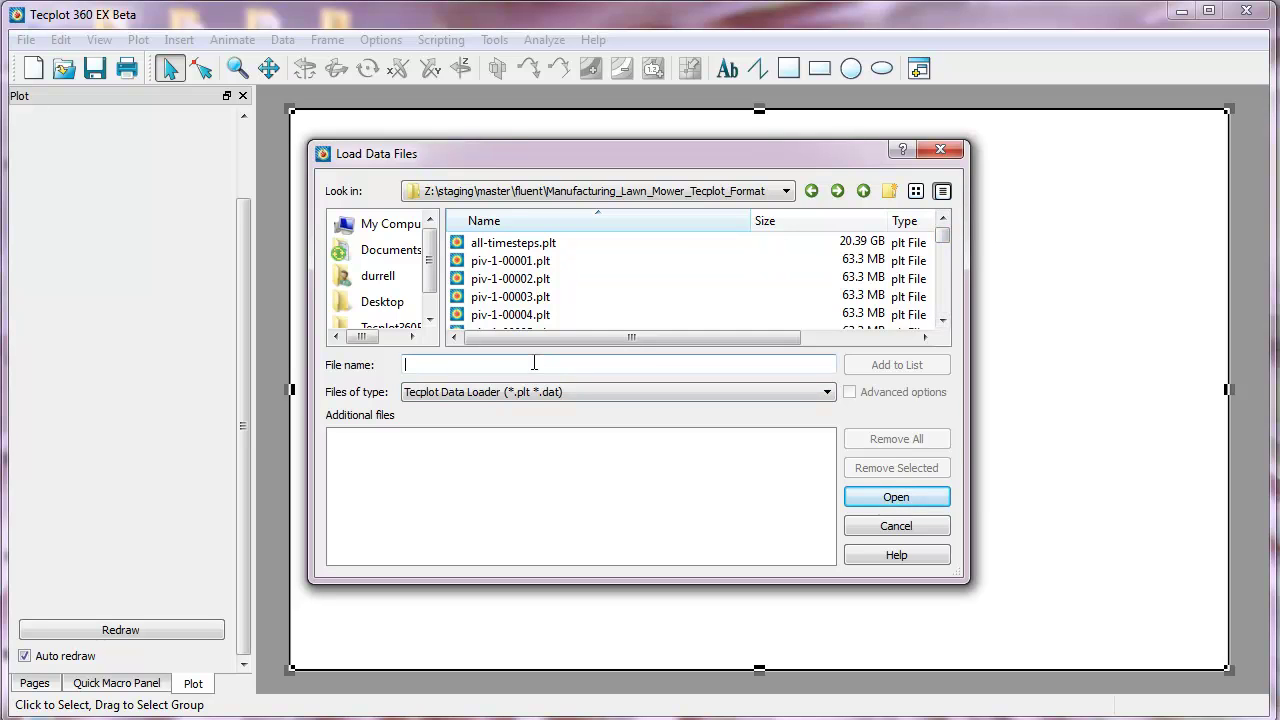
type("*.sty")
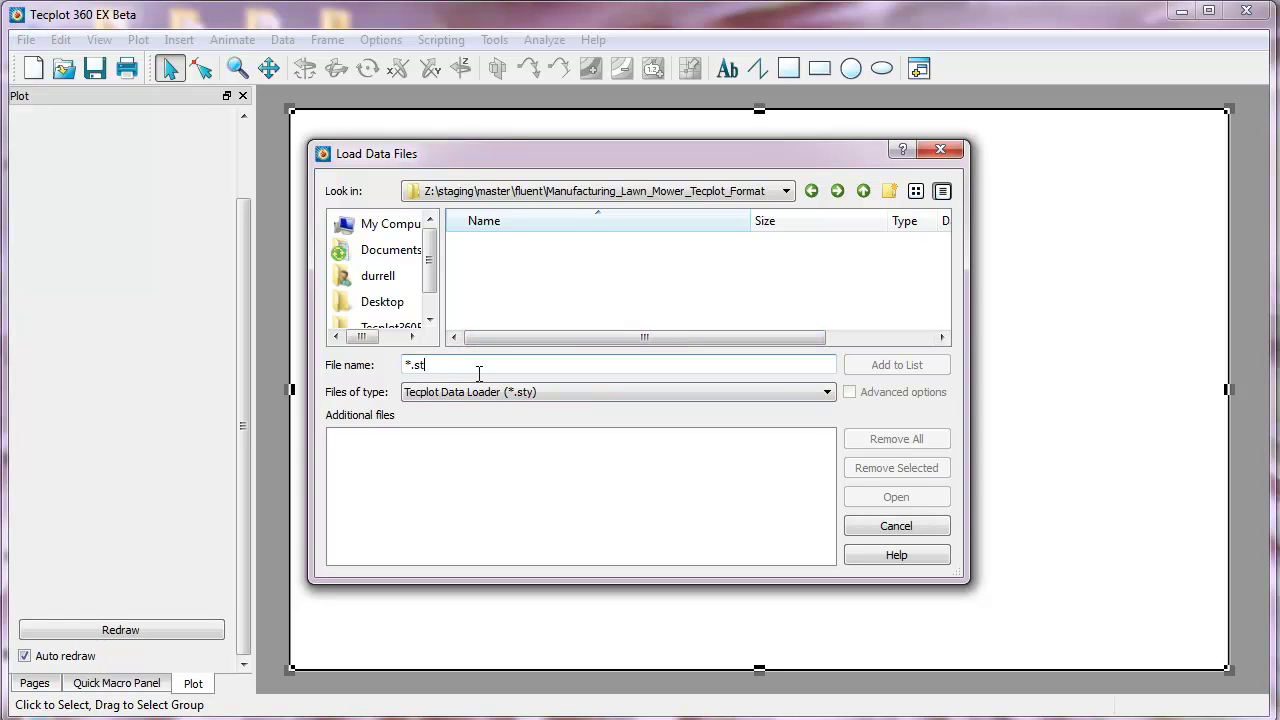
key("BackSpace")
key("BackSpace")
type("*")
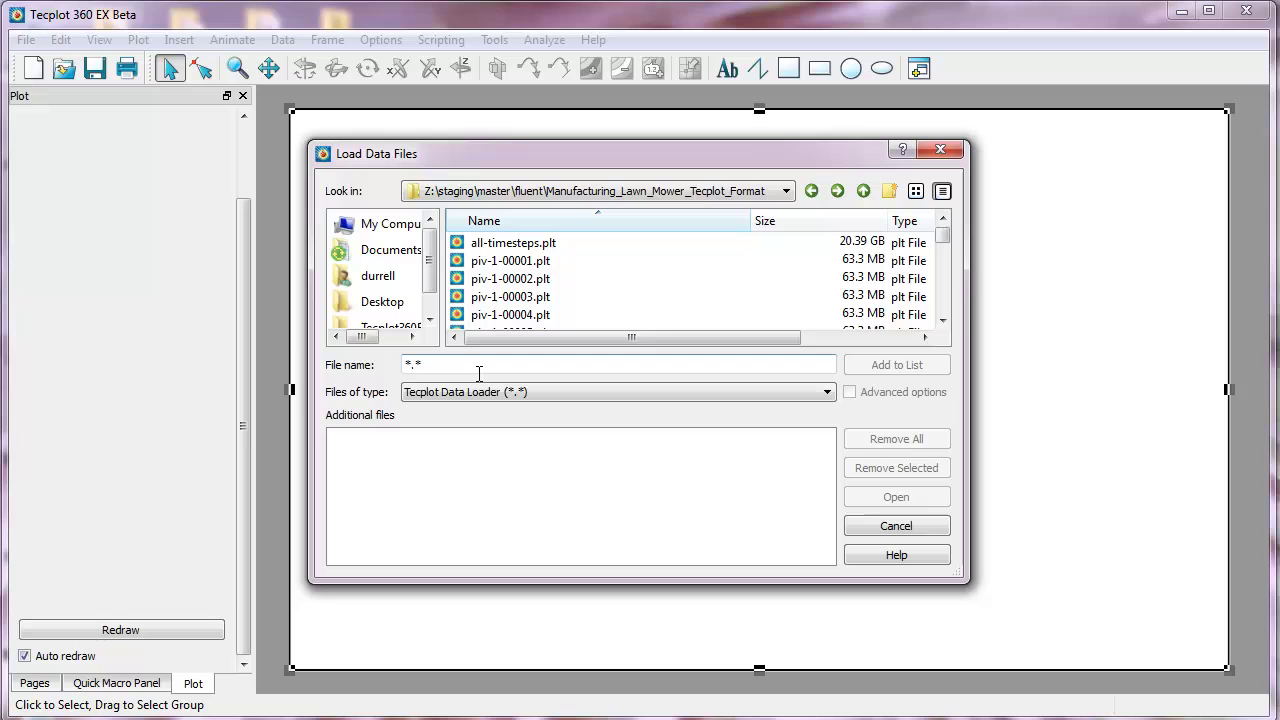
scroll(603, 268, "down", 6)
scroll(602, 263, "down", 20)
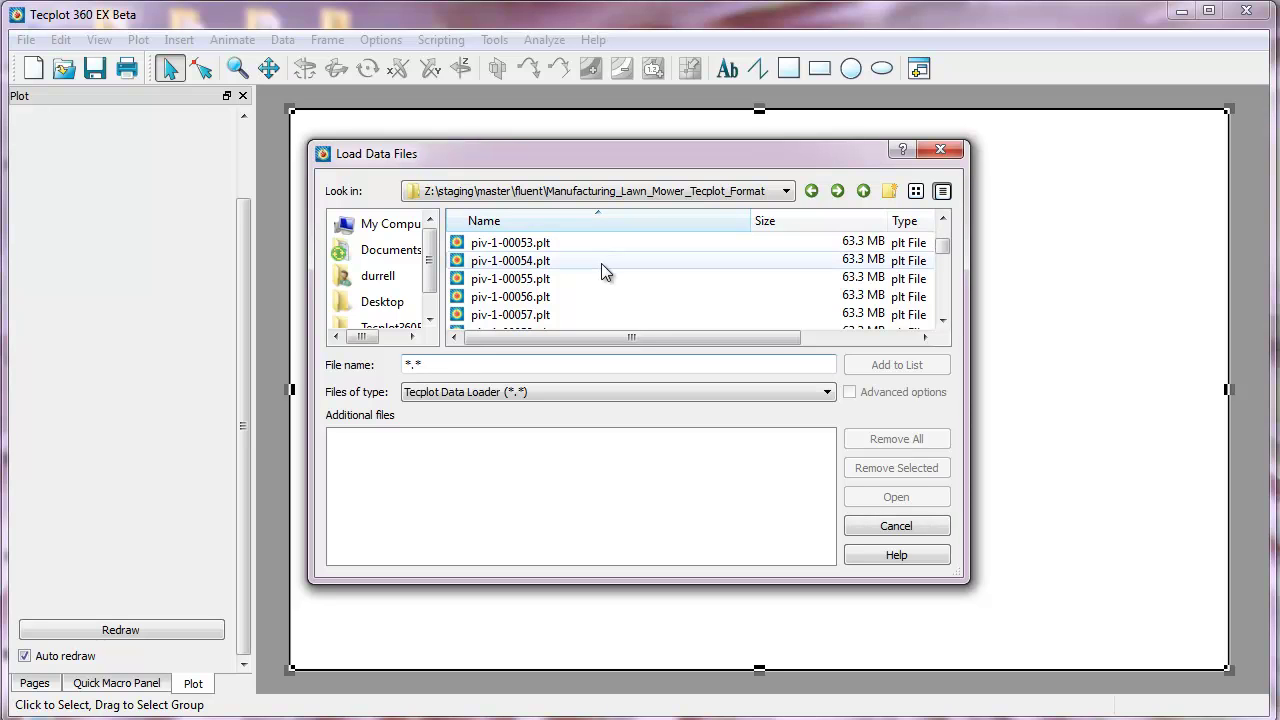
scroll(600, 259, "down", 20)
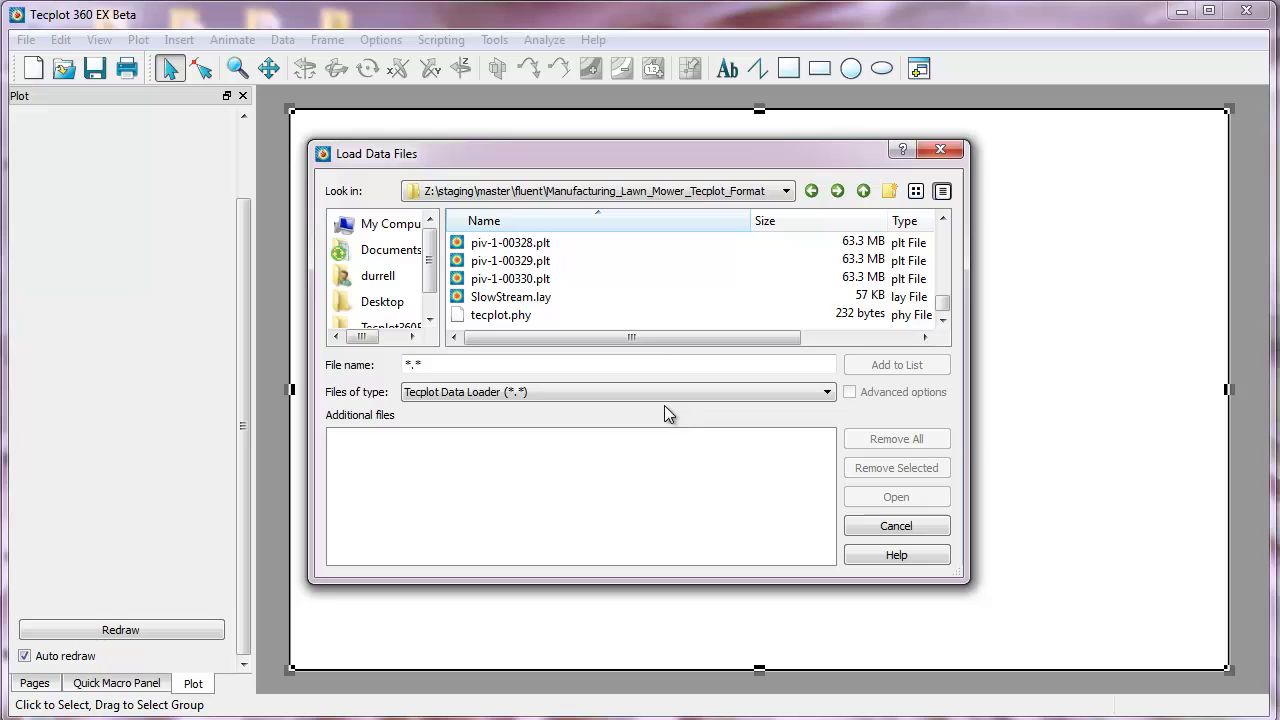
Set Files of type to Tecplot Layout Loader (*.lay *.lpk) so only SlowStream.lay is listed
left_click(560, 391)
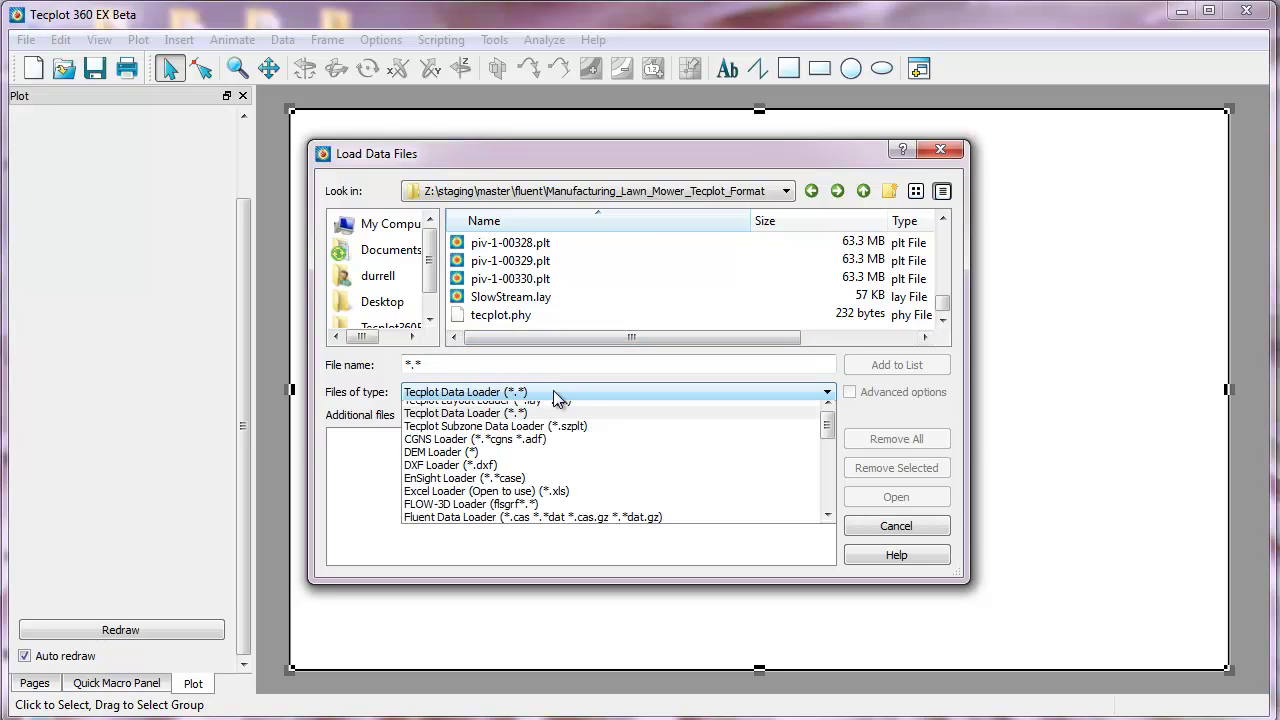
left_click(540, 418)
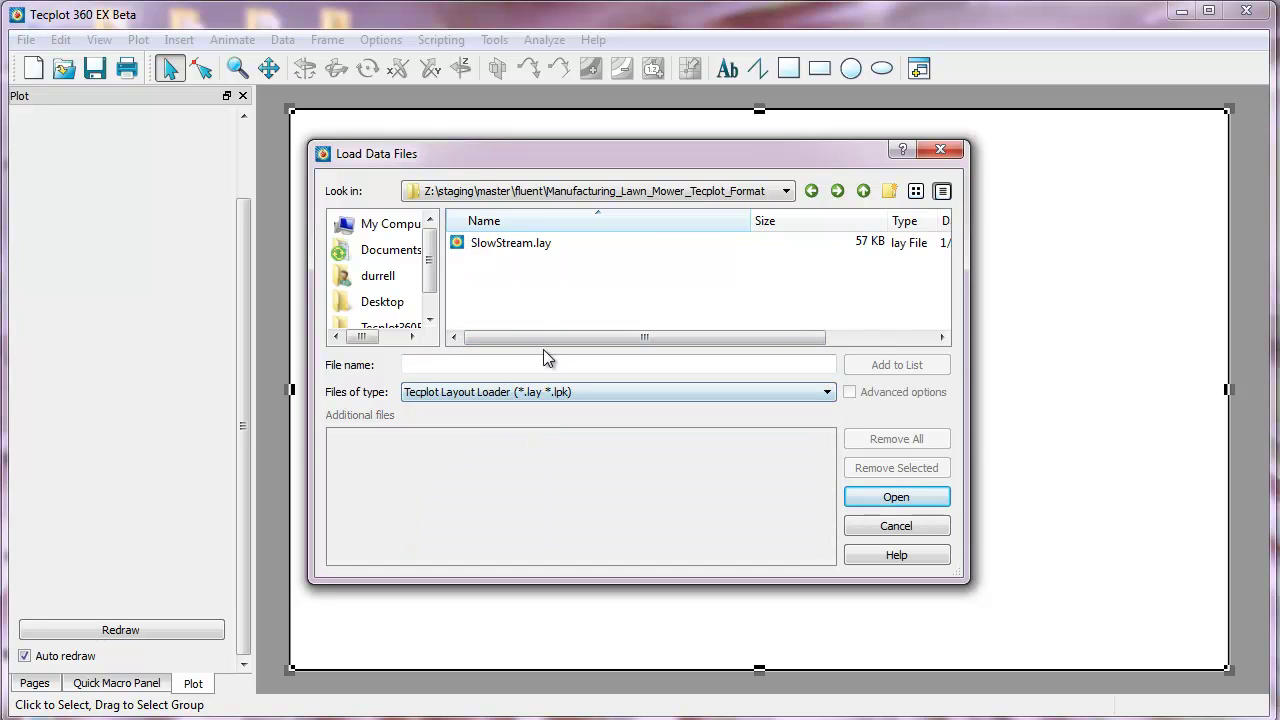
left_click(525, 393)
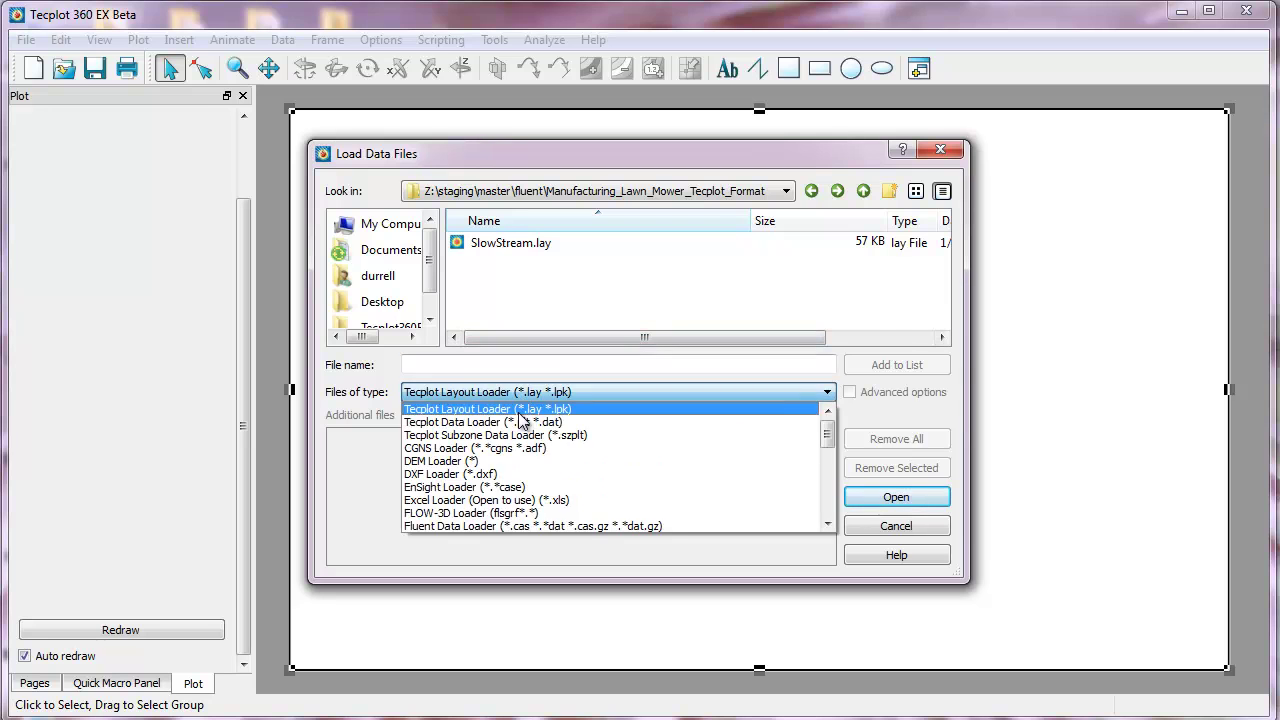
Load piv-1-00001 through piv-1-00004.plt with the Tecplot Data Loader
left_click(524, 406)
left_click(536, 260)
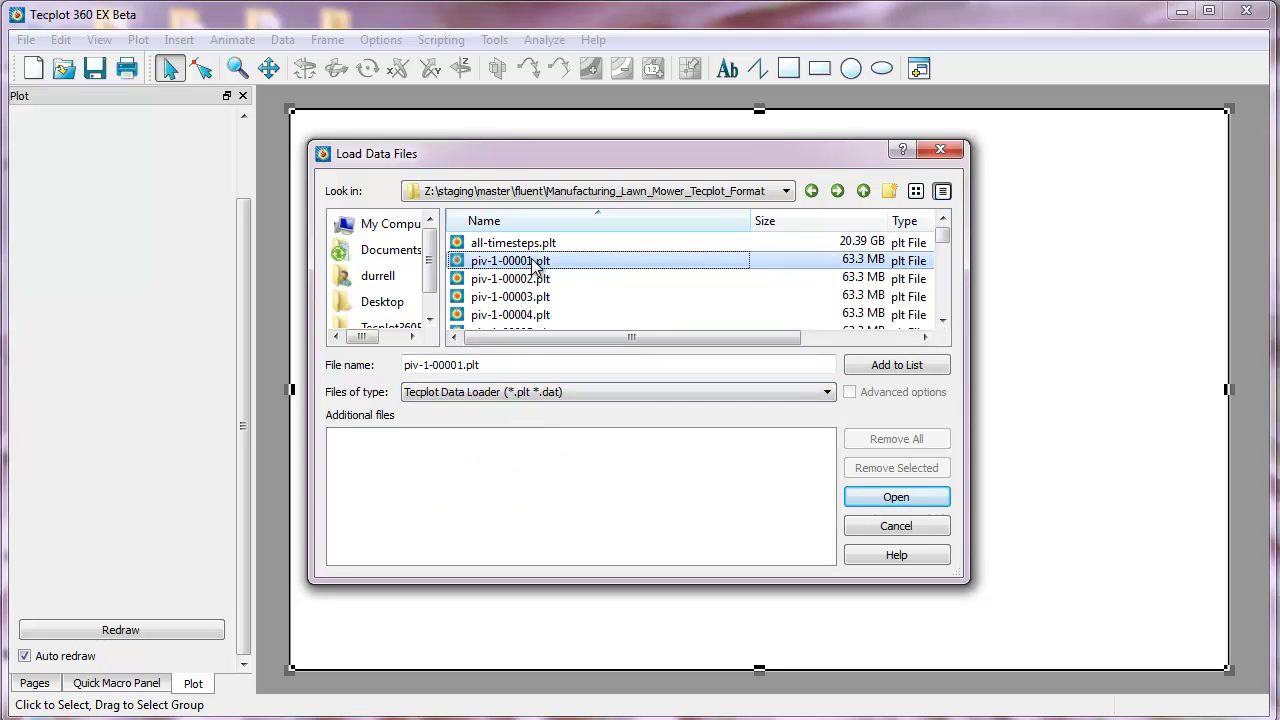
left_click(528, 314, "shift")
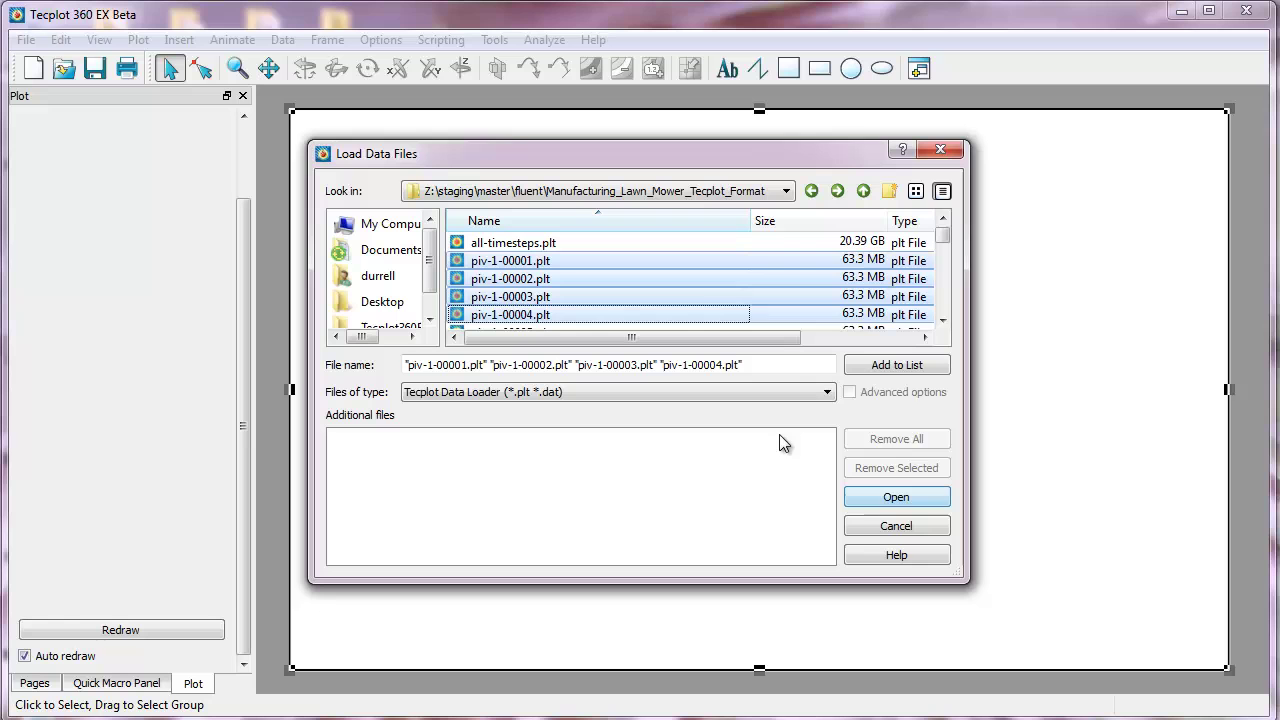
left_click(893, 368)
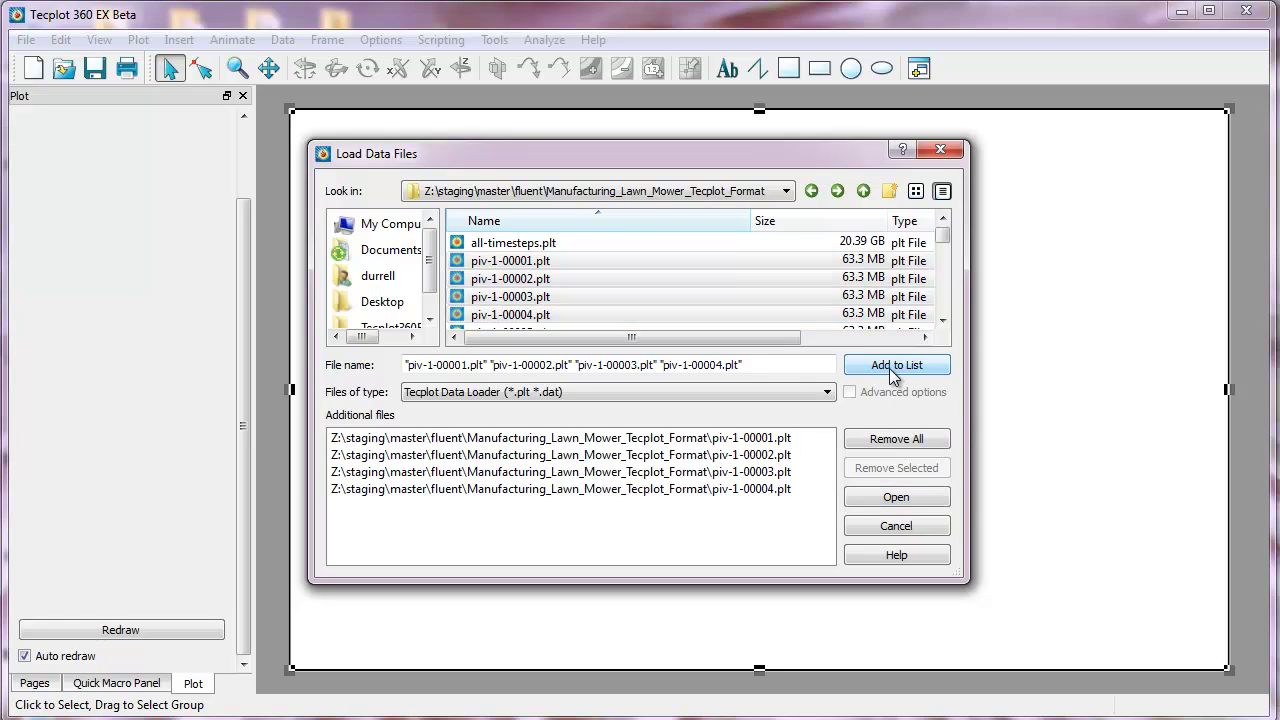
left_click(884, 442)
left_click(902, 500)
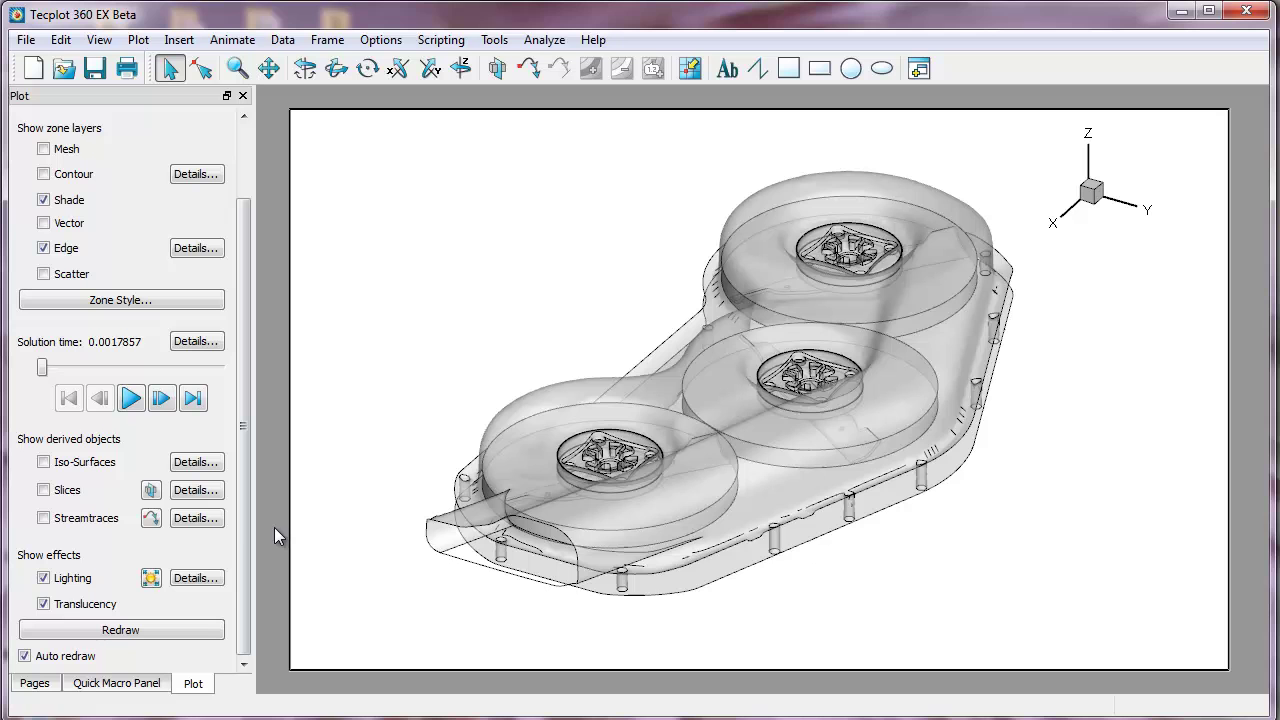
Make the deck opaque and rotate it to a near-flat XY view from below
left_click(66, 604)
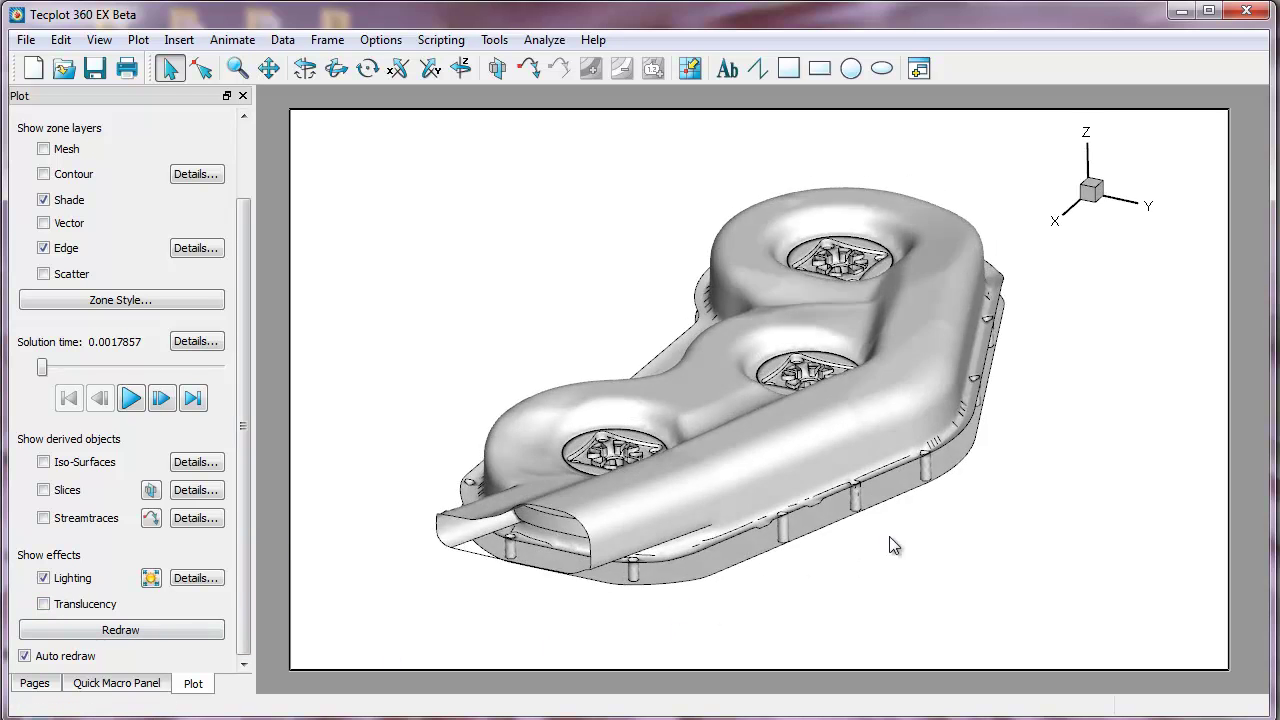
middle_click_drag(889, 536, 650, 153)
middle_click_drag(876, 436, 811, 215)
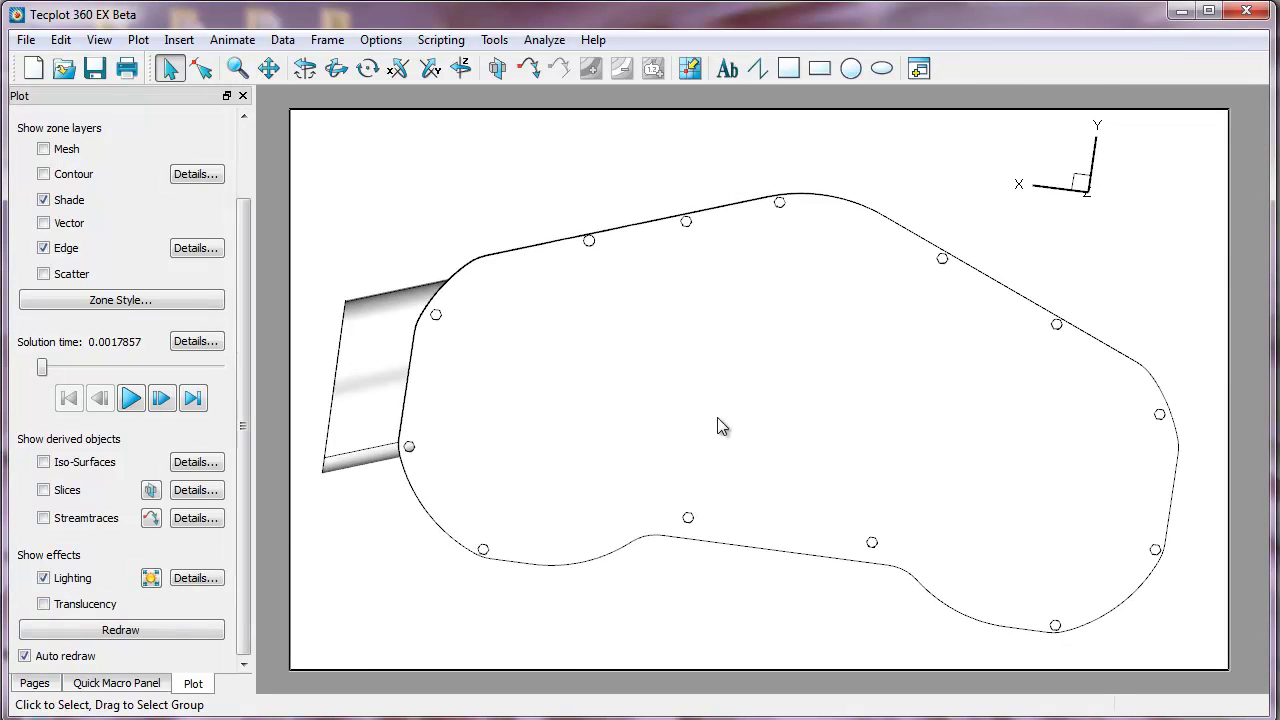
middle_click_drag(717, 427, 775, 343)
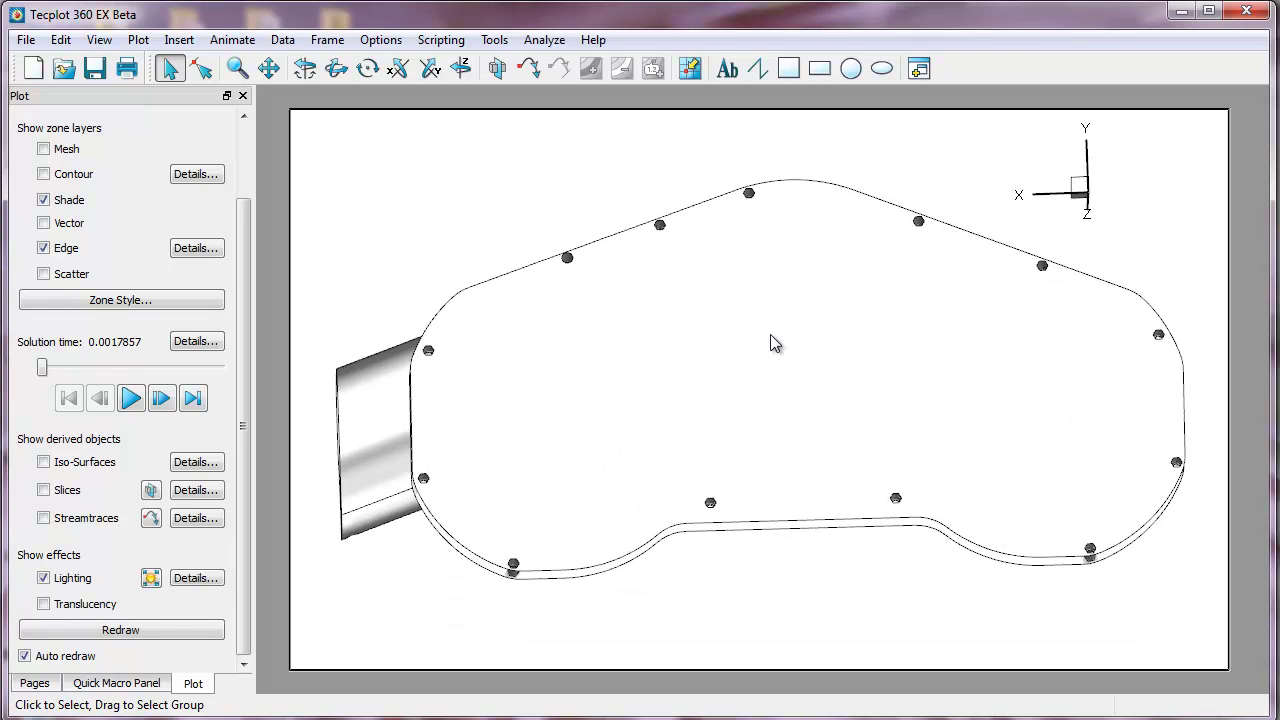
Flood the housing zone by C1: Pressure
right_click(771, 336)
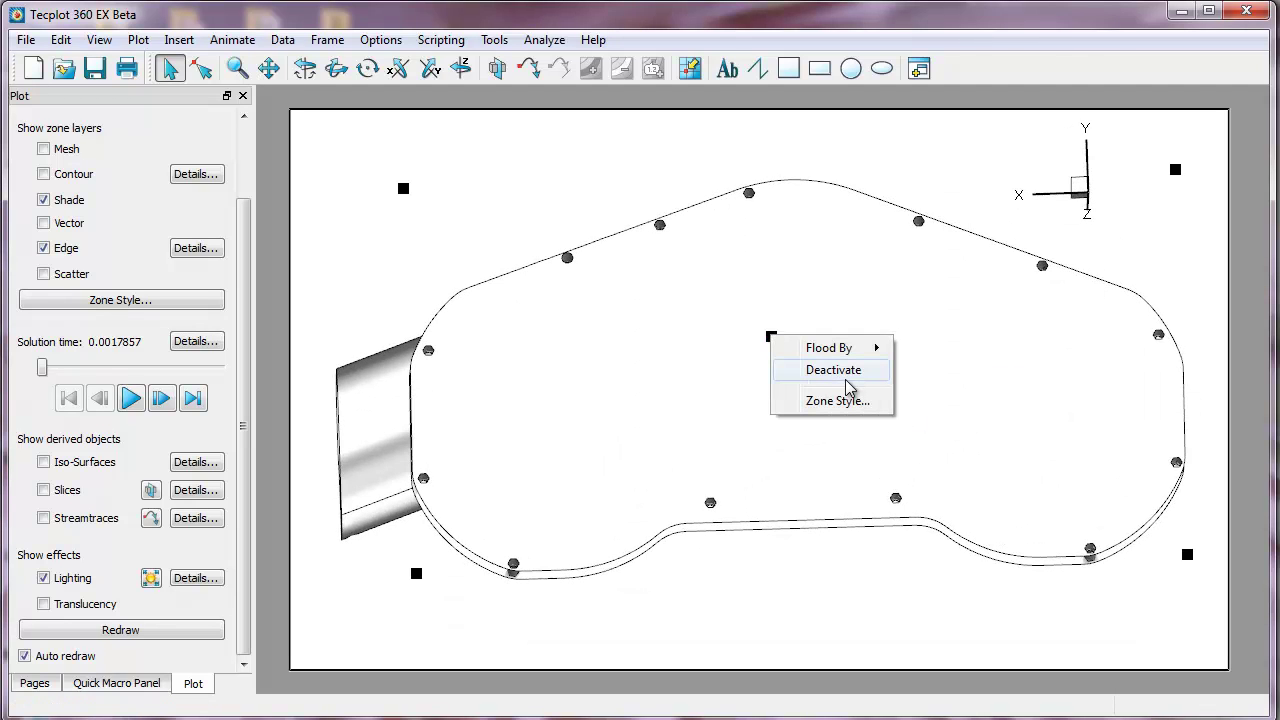
mouse_move(860, 348)
left_click(940, 354)
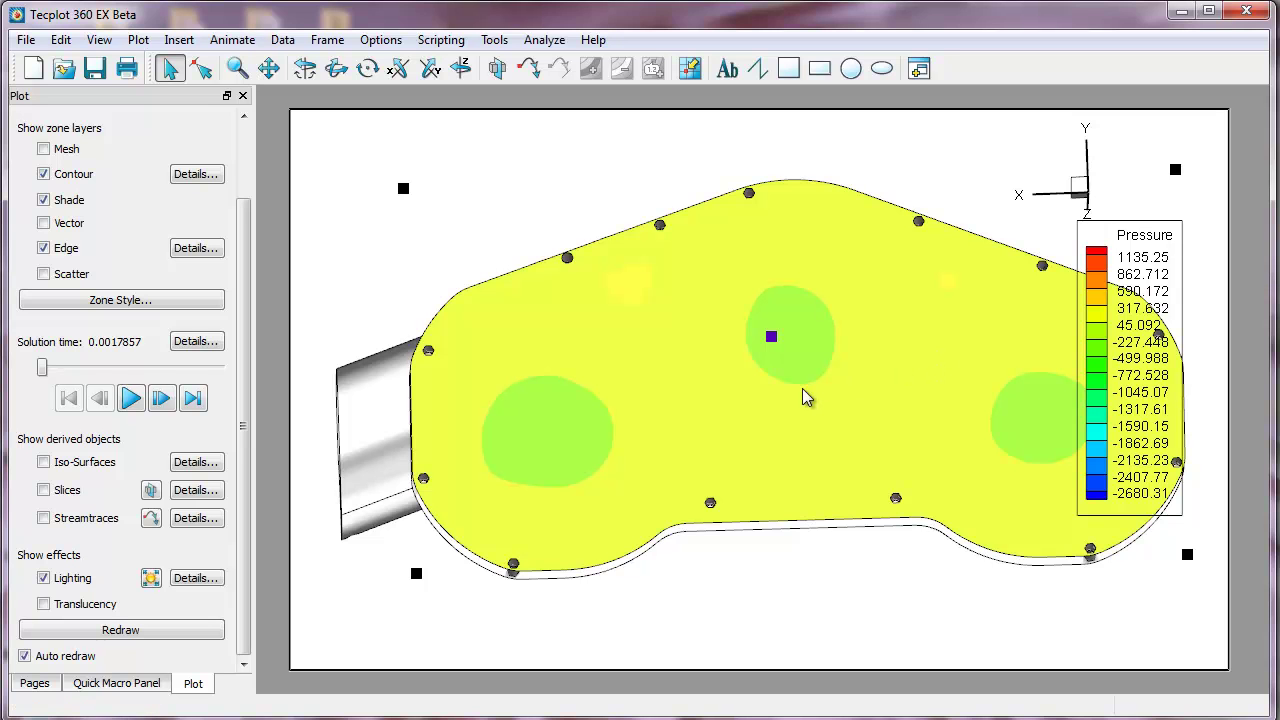
In Zone Style, hide the ground zone
left_click(100, 302)
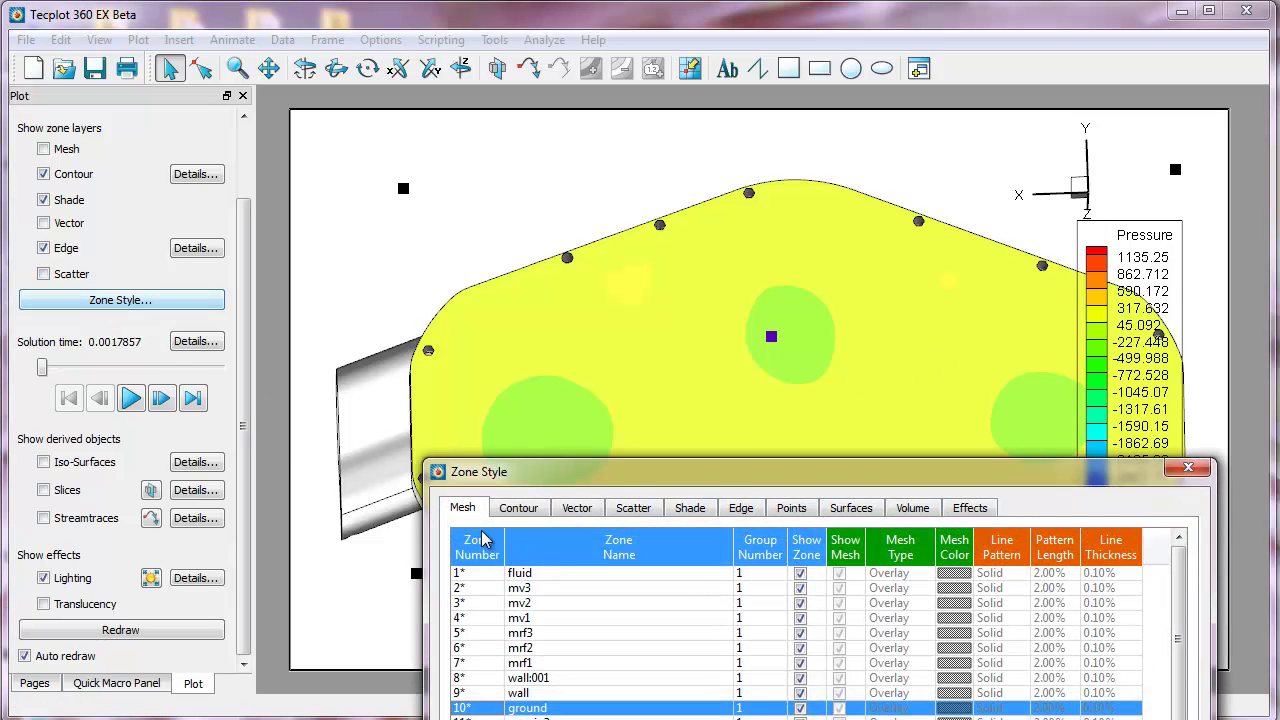
left_click_drag(752, 473, 588, 92)
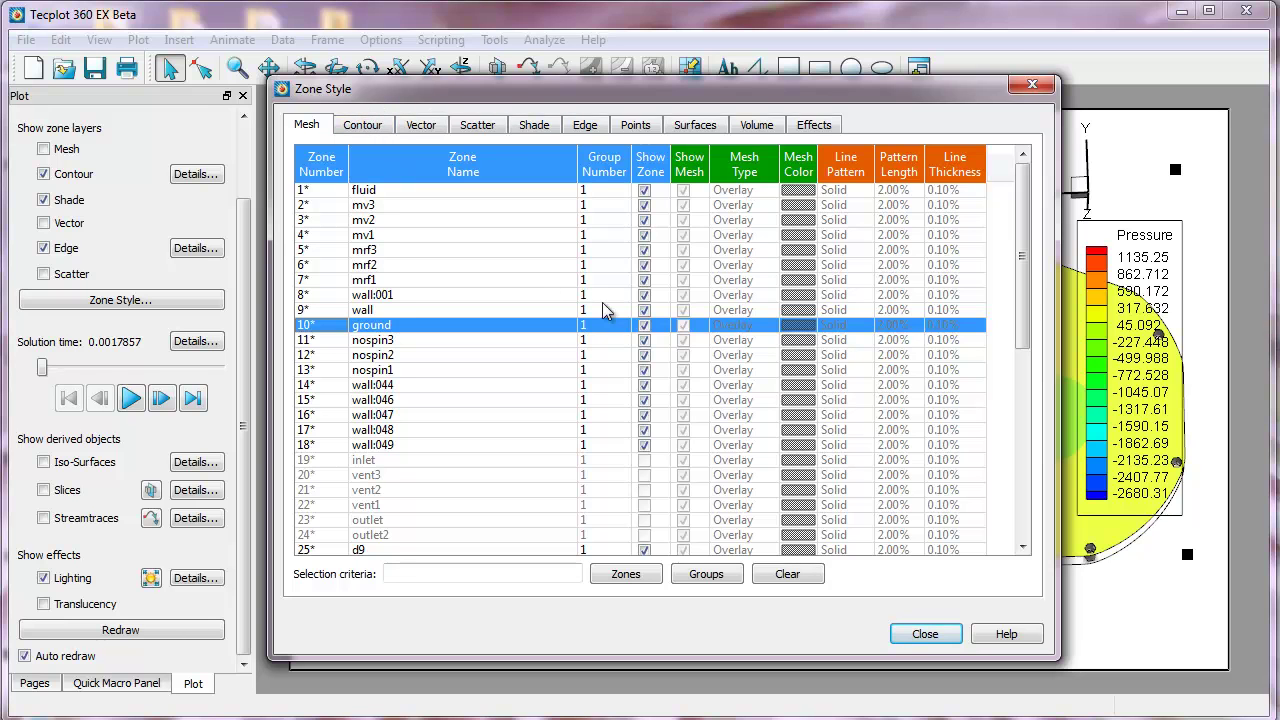
left_click(645, 330)
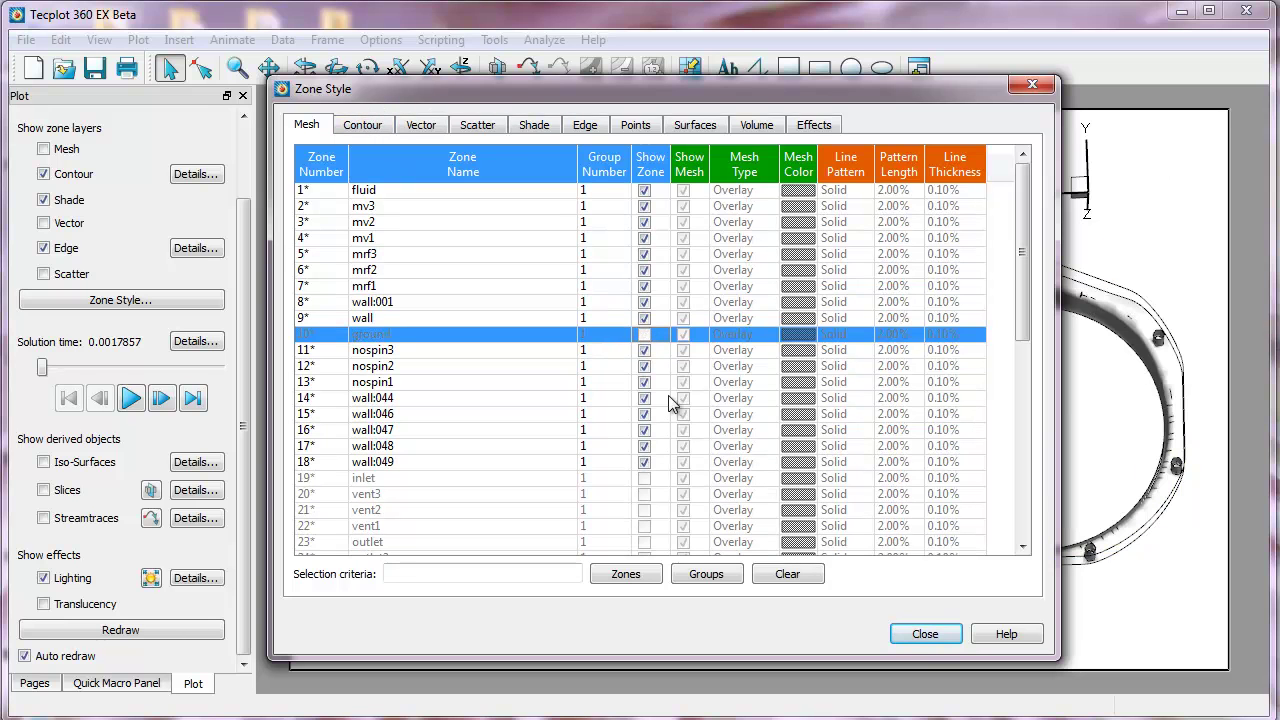
left_click(645, 334)
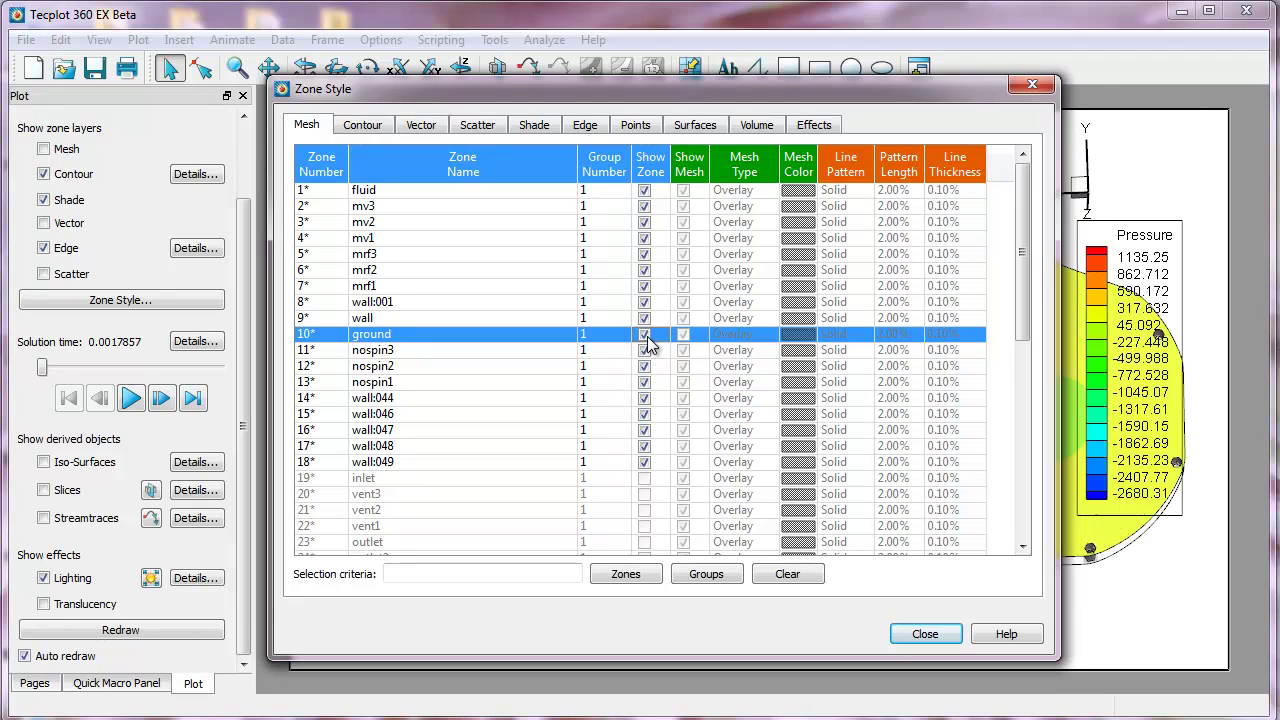
left_click(645, 336)
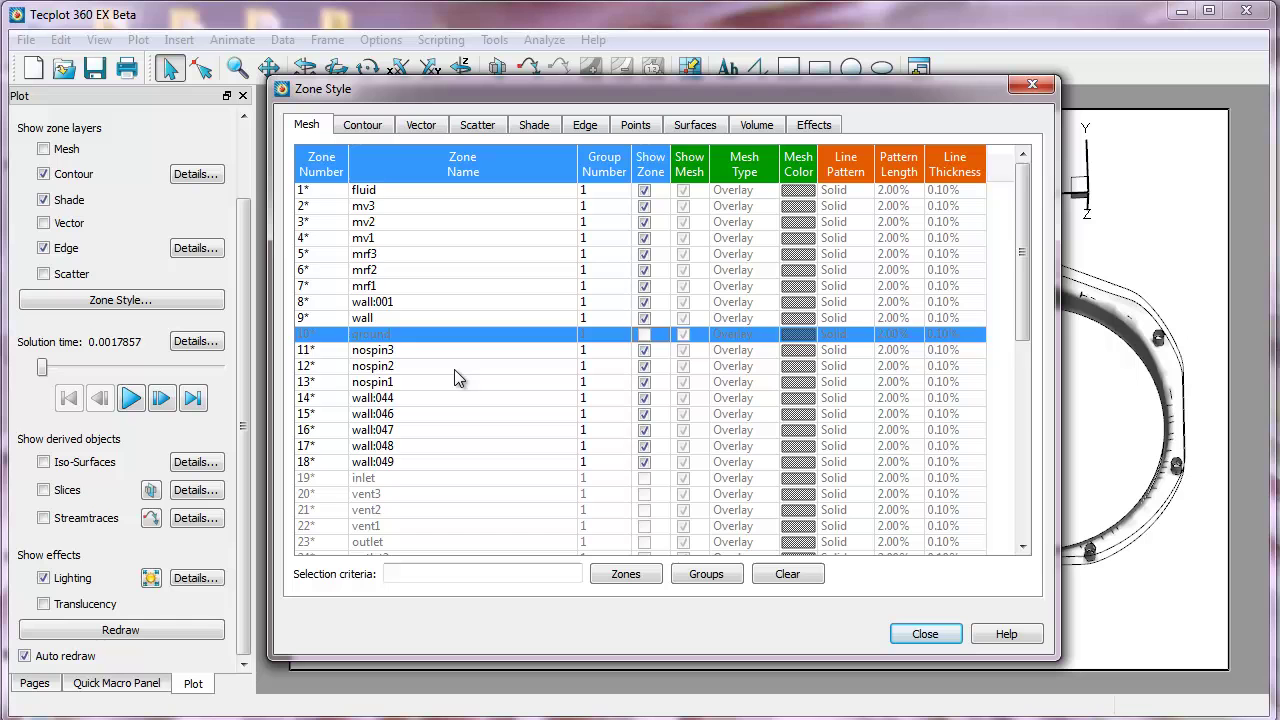
scroll(456, 377, "down", 4)
scroll(454, 377, "up", 1)
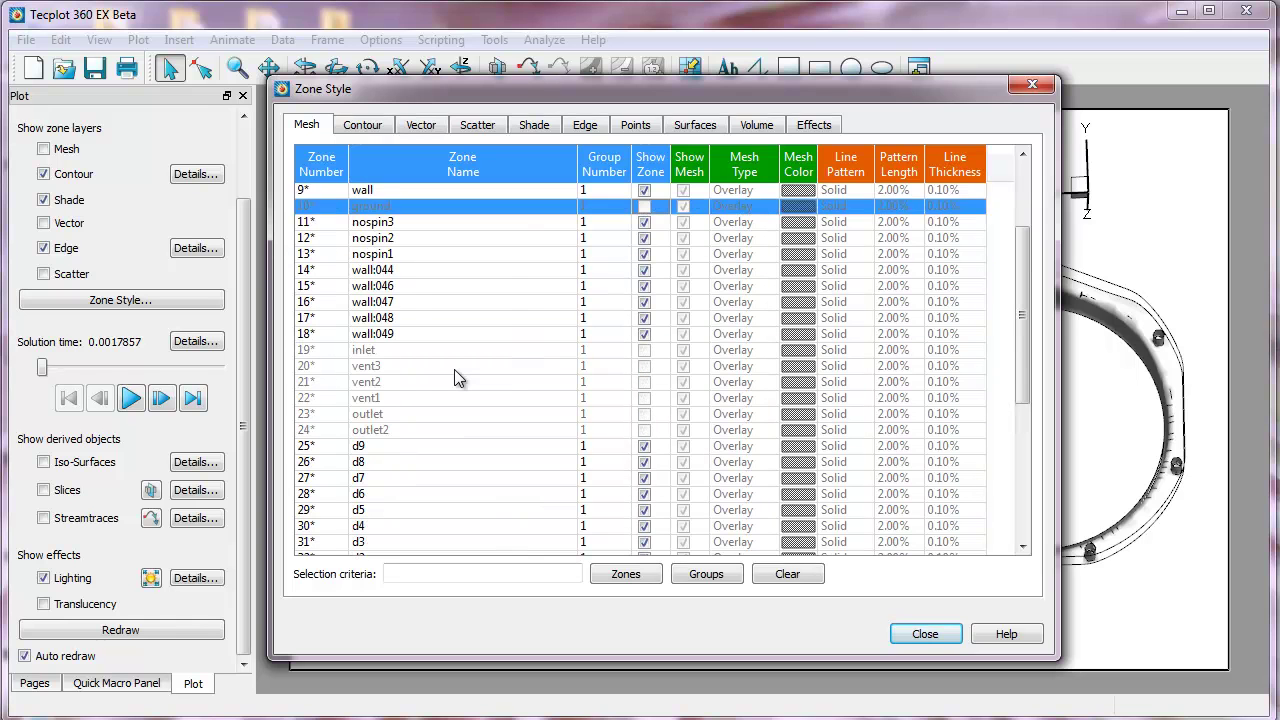
scroll(454, 377, "down", 6)
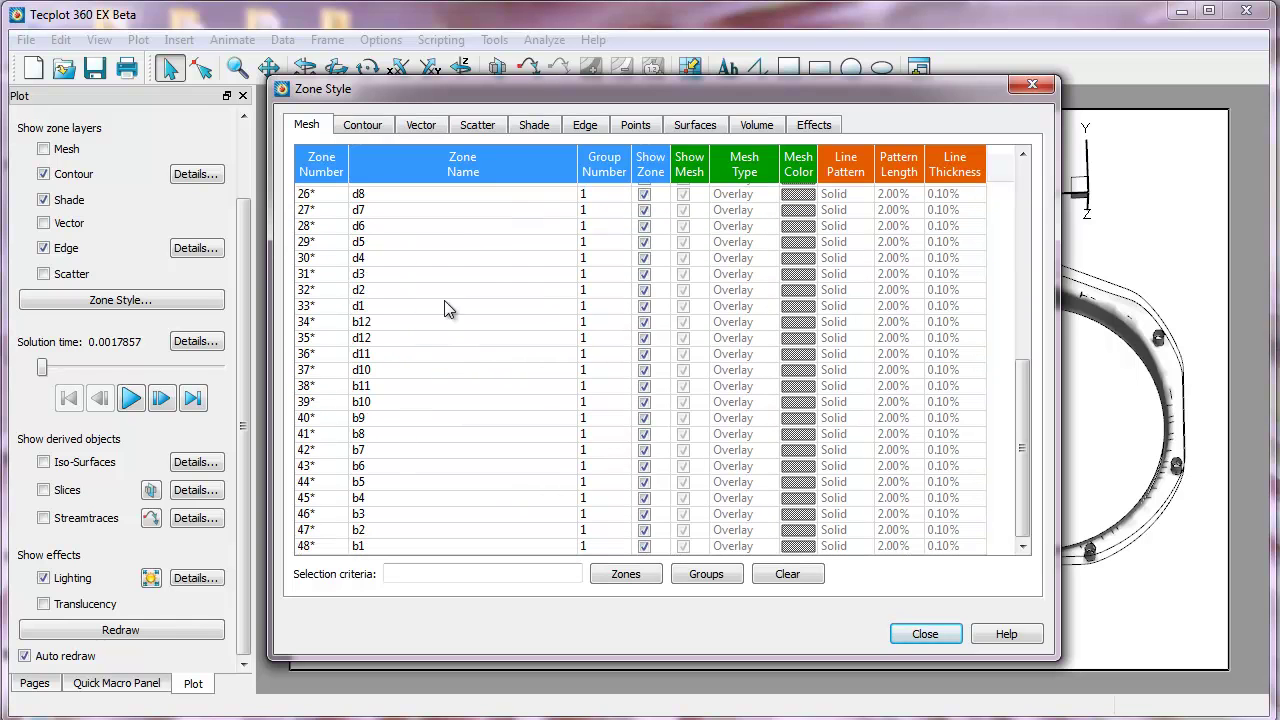
Assign all zones matching 'd' to group 2
left_click(398, 243)
left_click(423, 209)
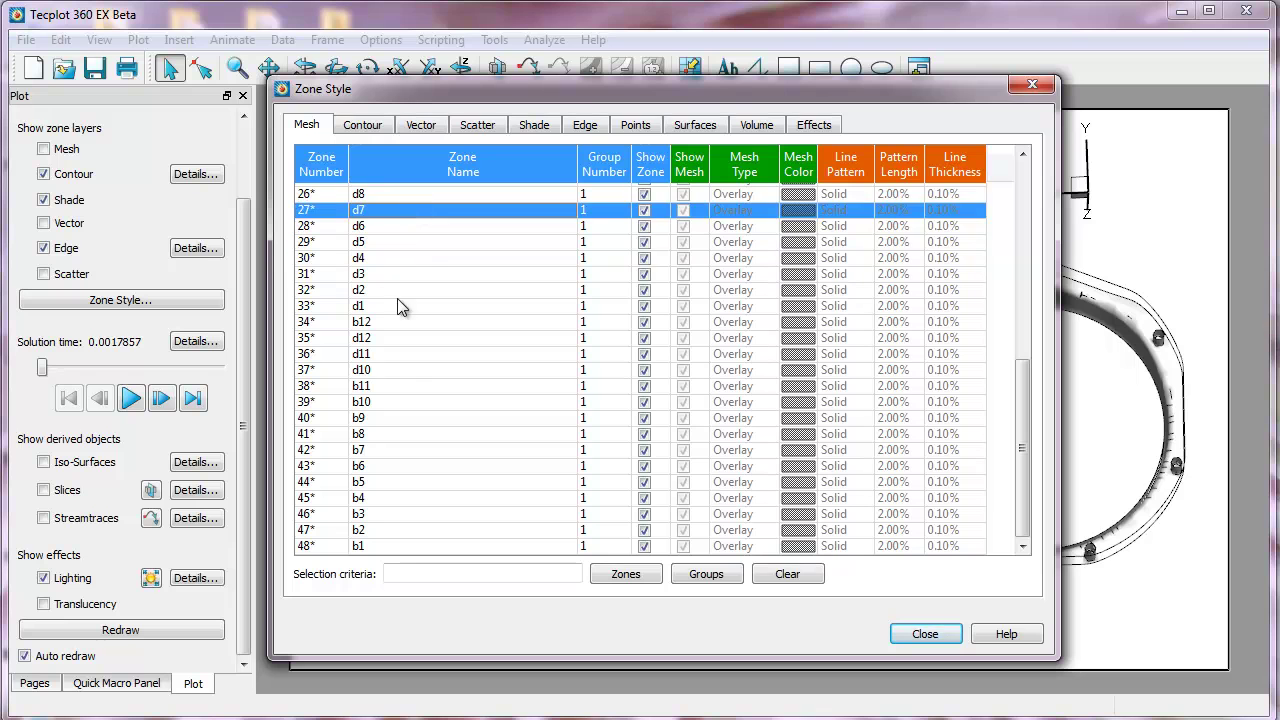
left_click(454, 574)
type("d")
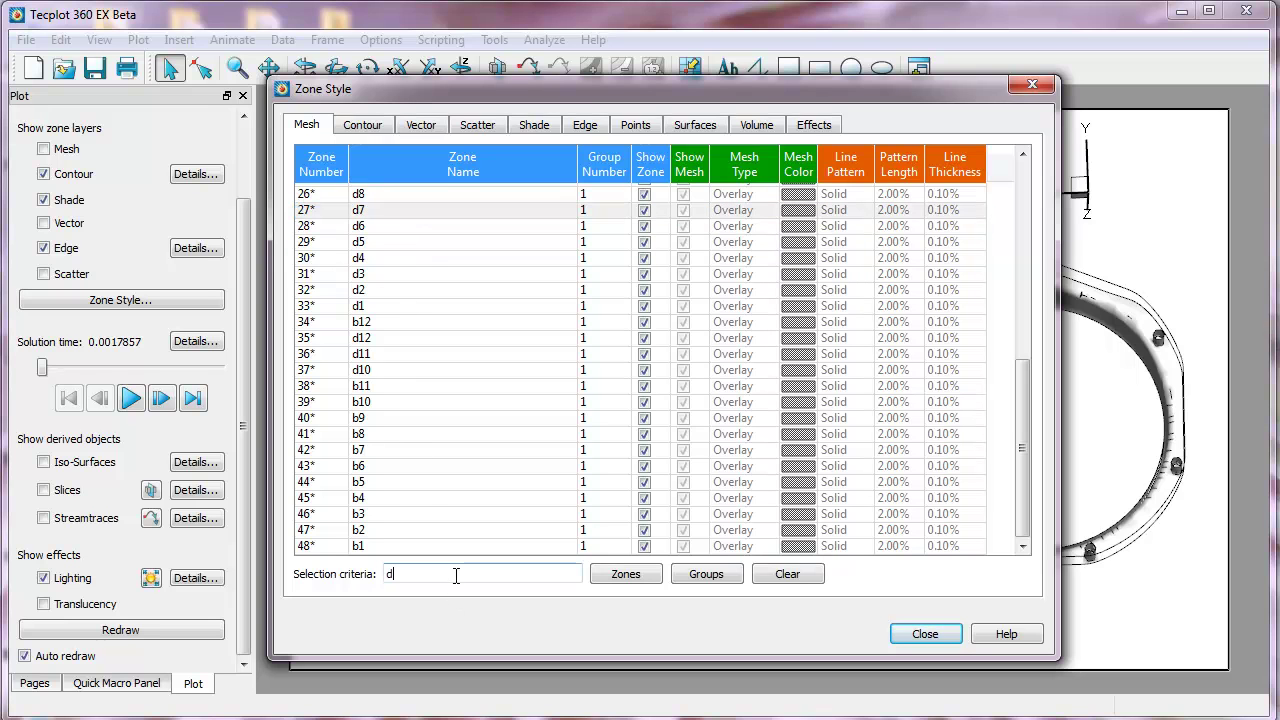
left_click(650, 577)
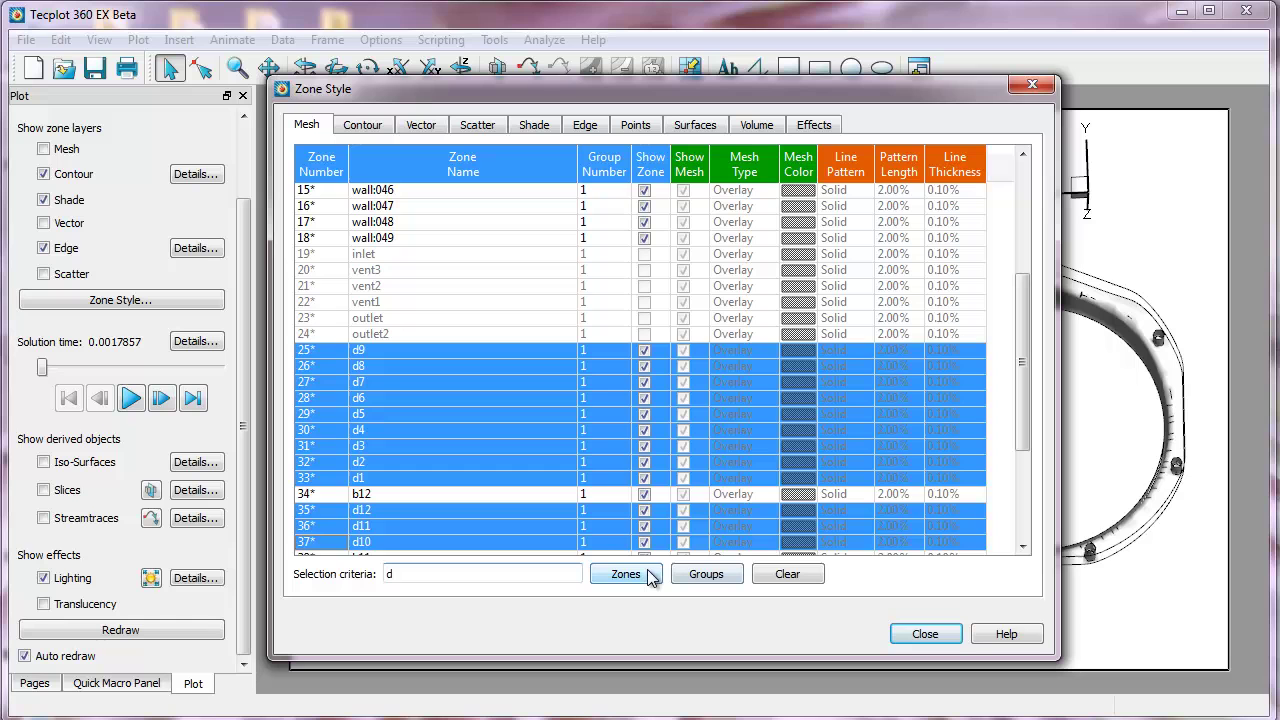
left_click(614, 460)
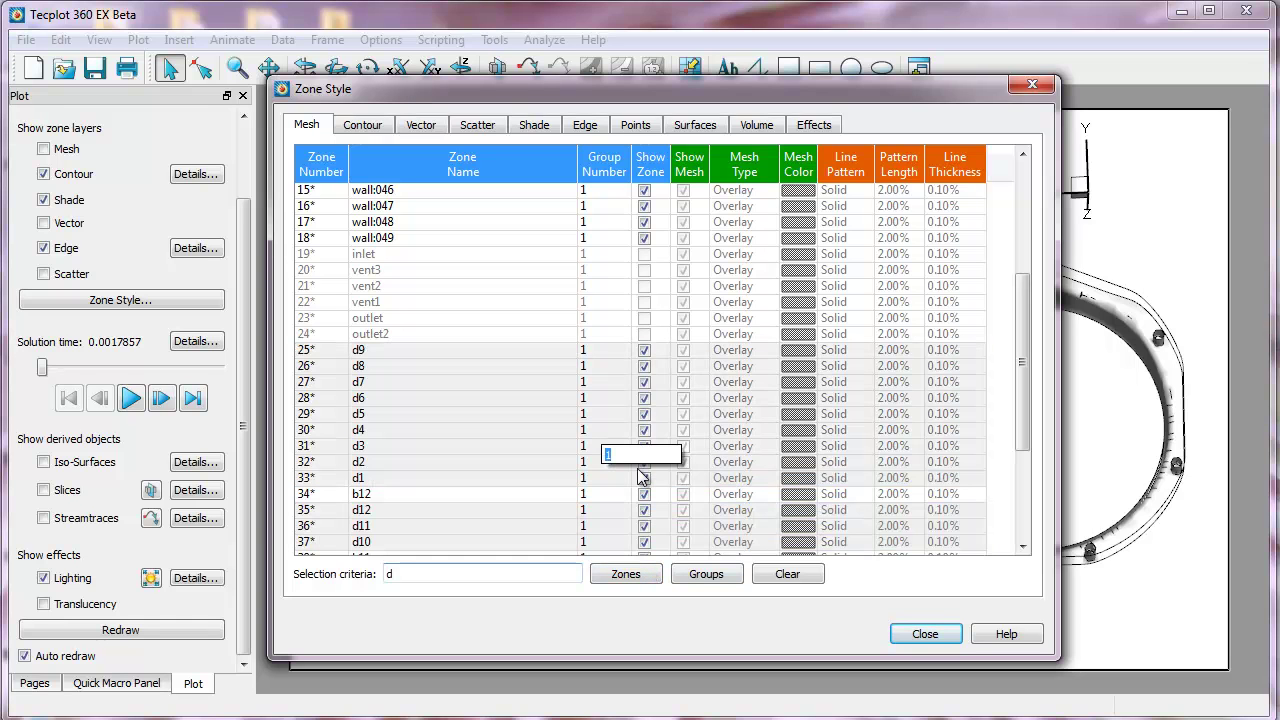
type("2")
left_click(659, 574)
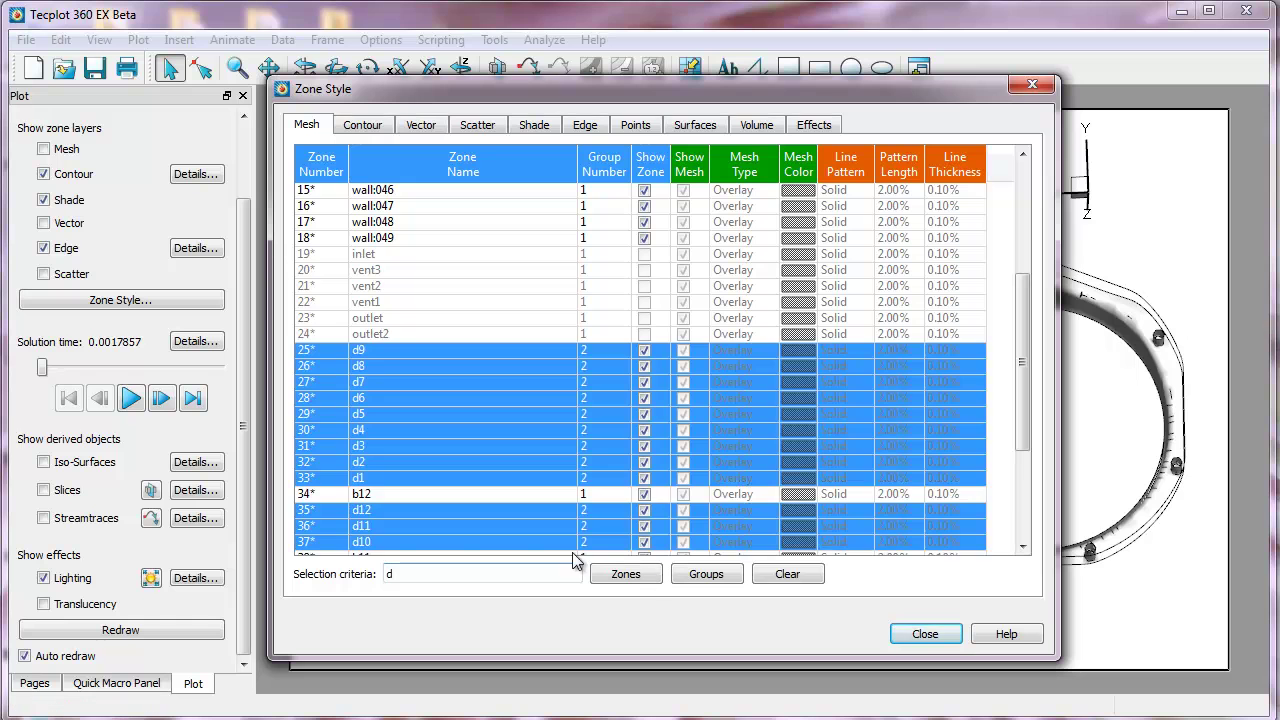
Assign all zones matching 'b' to group 3
left_click(454, 578)
key("BackSpace")
type("b")
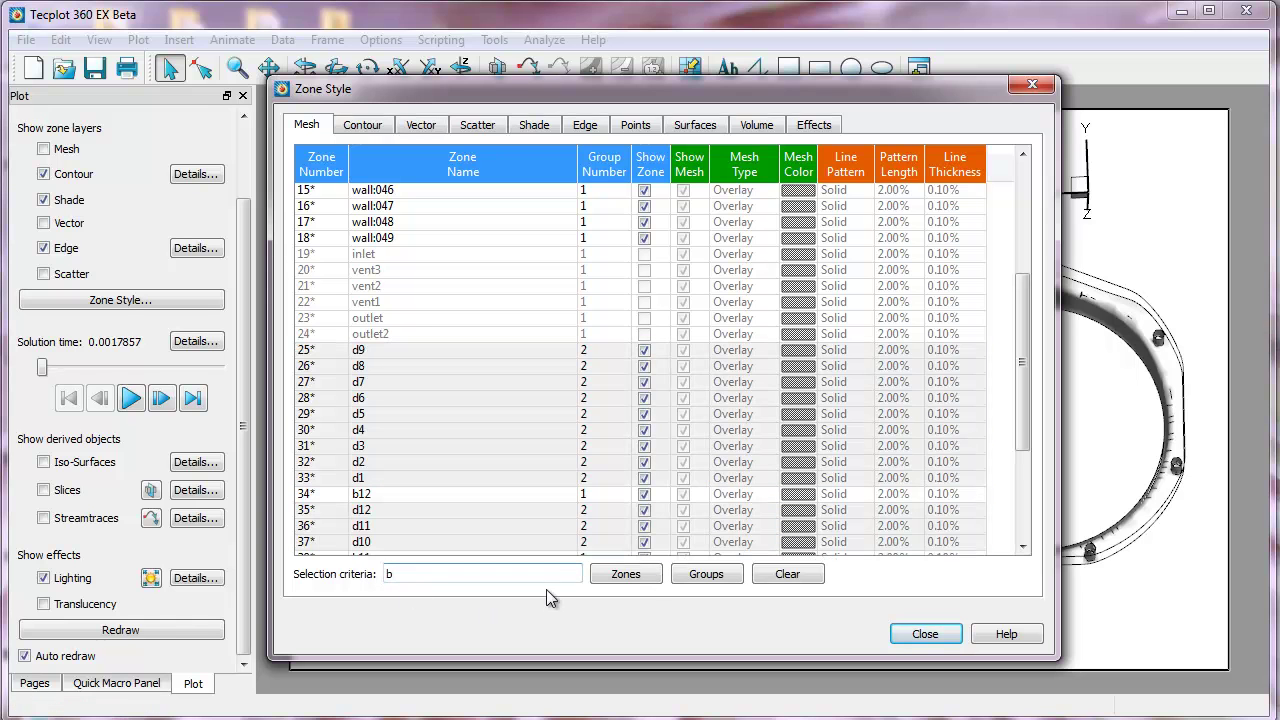
left_click(624, 575)
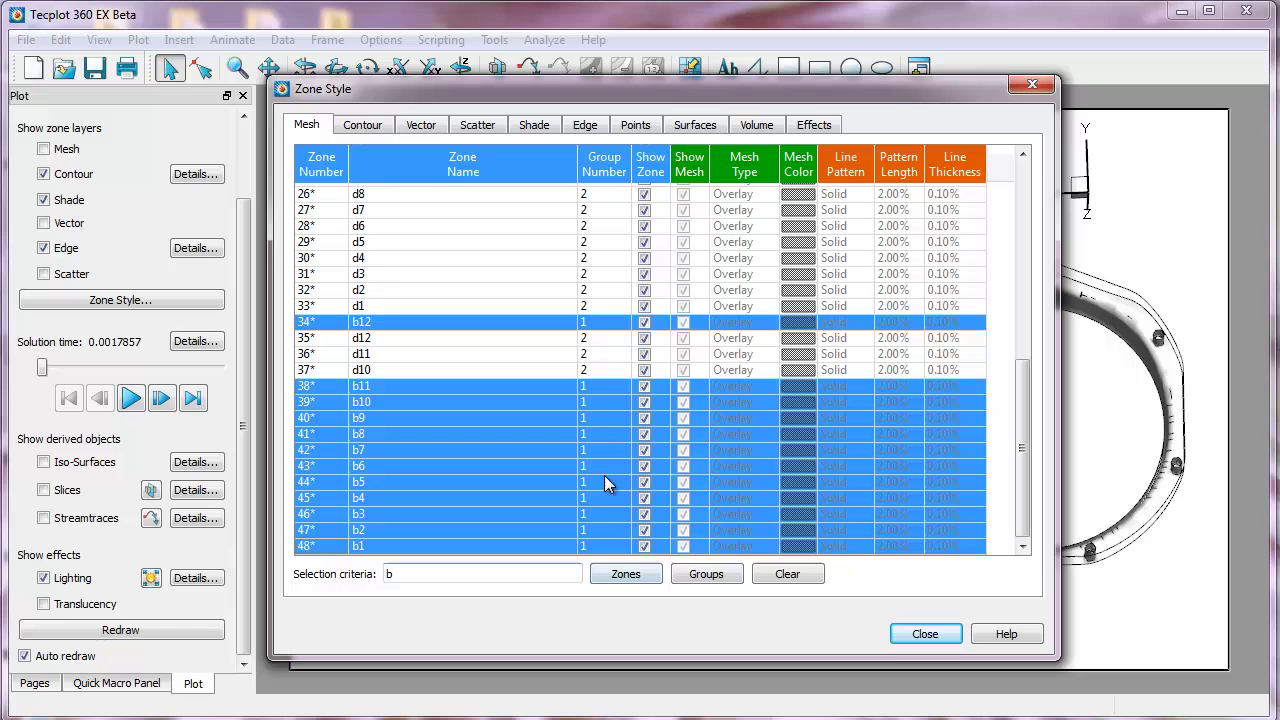
left_click(602, 435)
type("3")
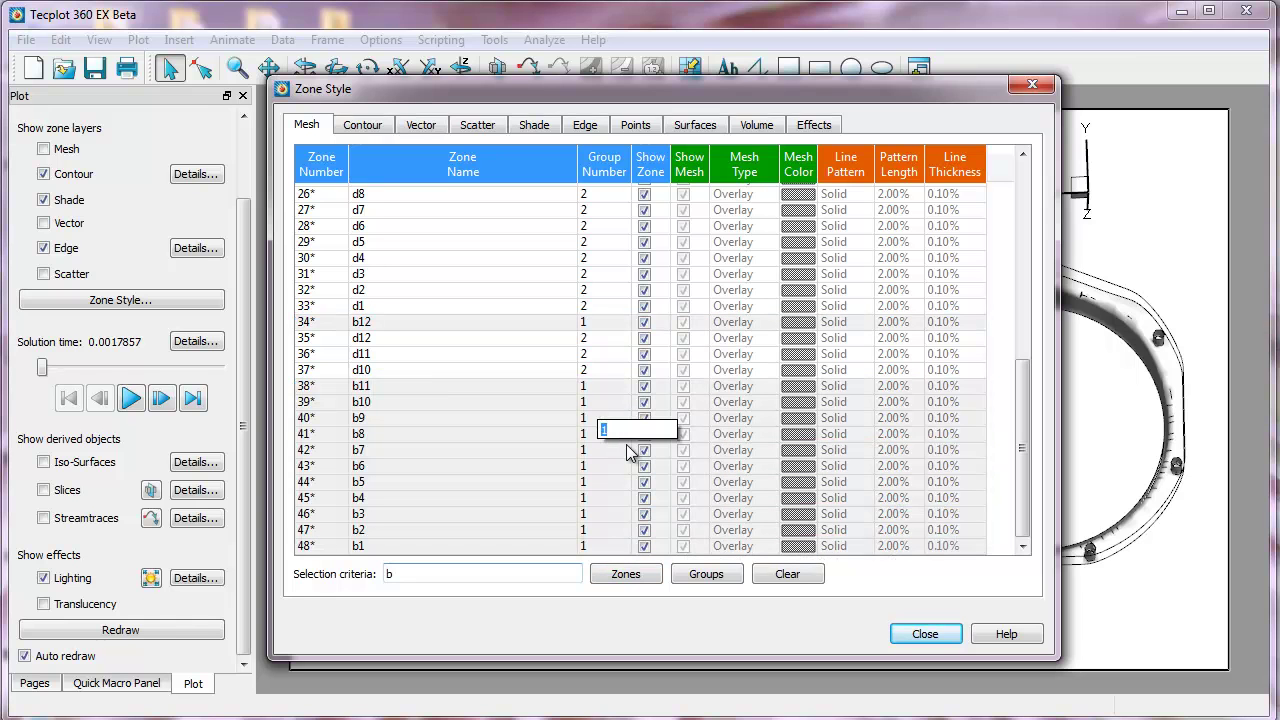
key("Return")
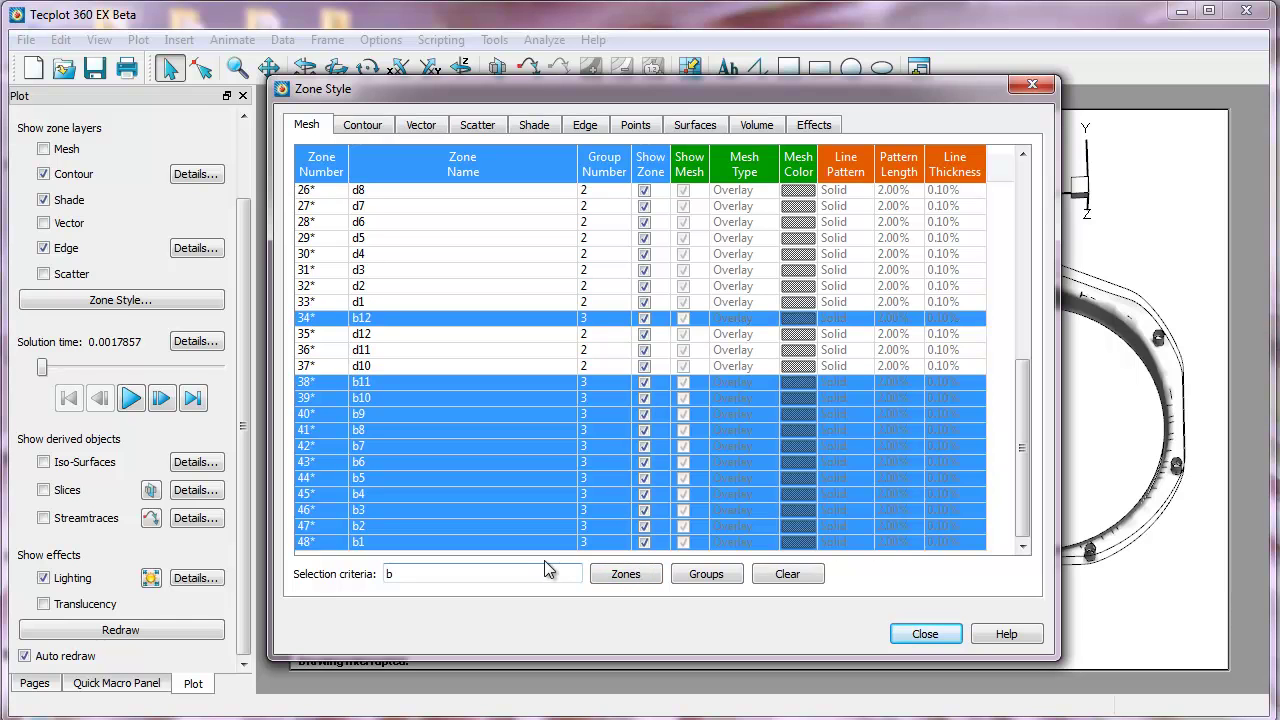
Select the group 3 and group 2 zones, hide them, and close Zone Style
left_click(547, 570)
left_click_drag(514, 573, 386, 572)
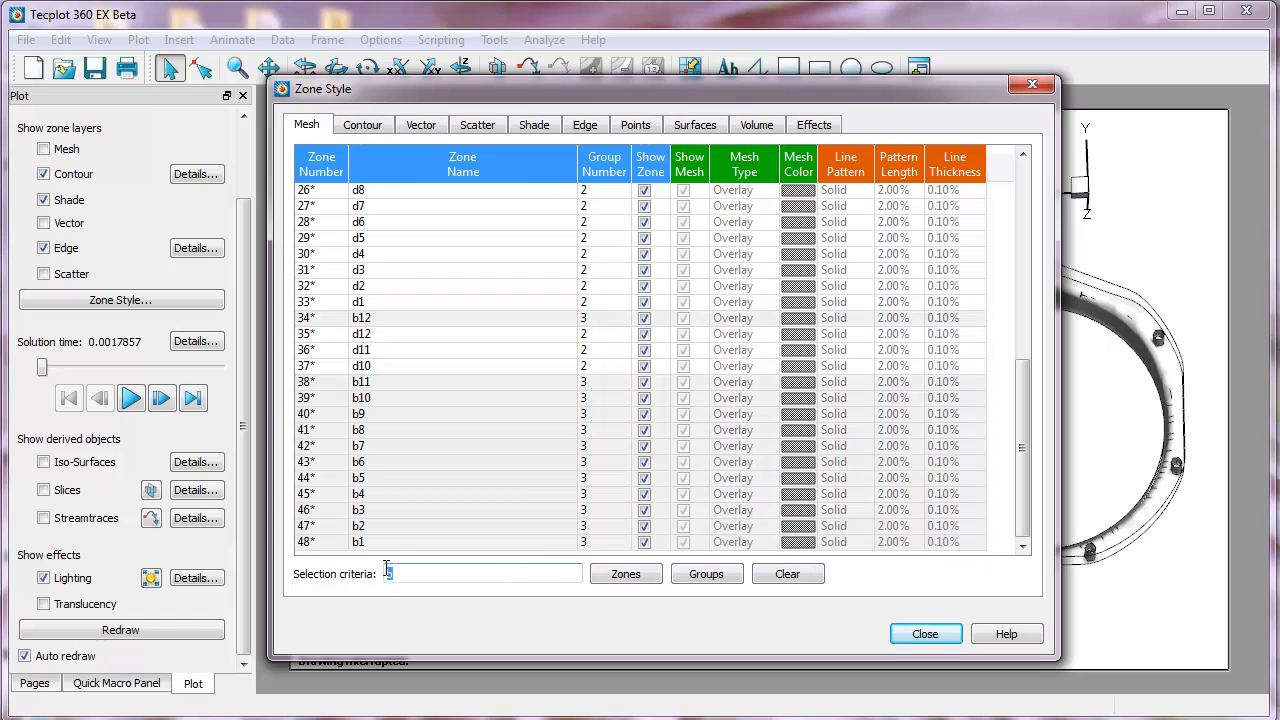
type("3")
left_click(709, 574)
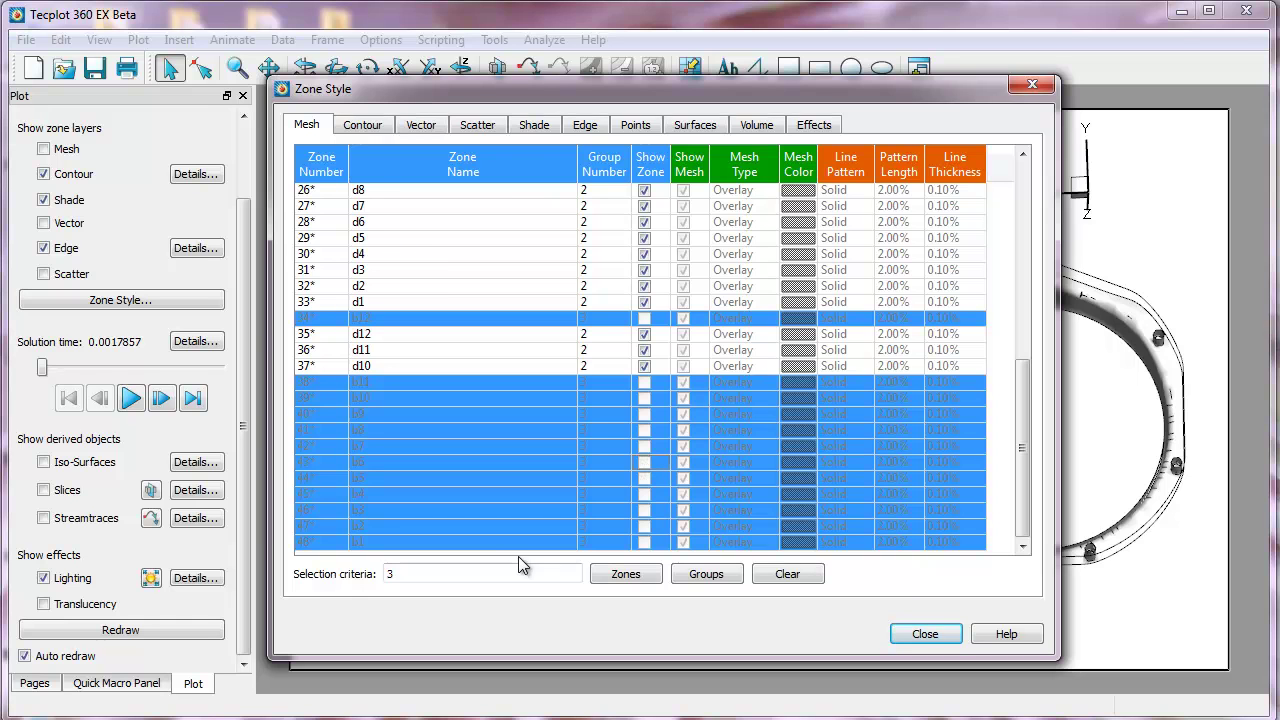
left_click(486, 573)
double_click(395, 573)
type("2")
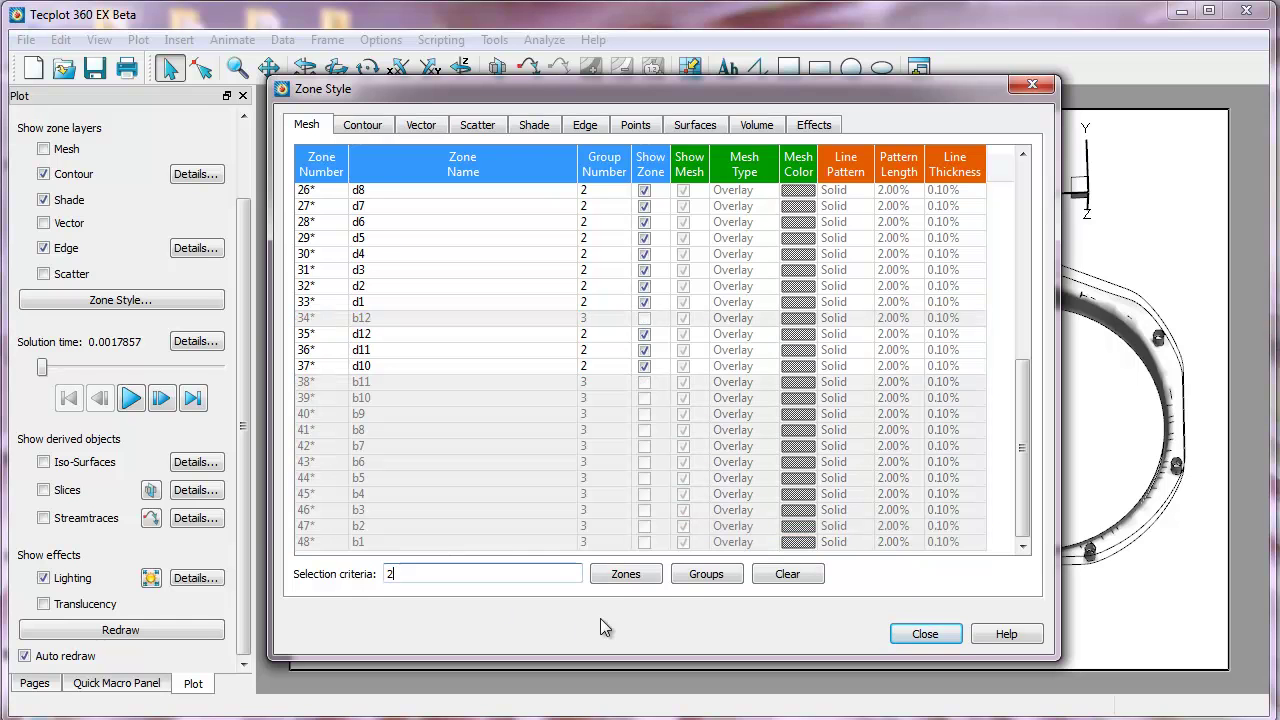
left_click(703, 577)
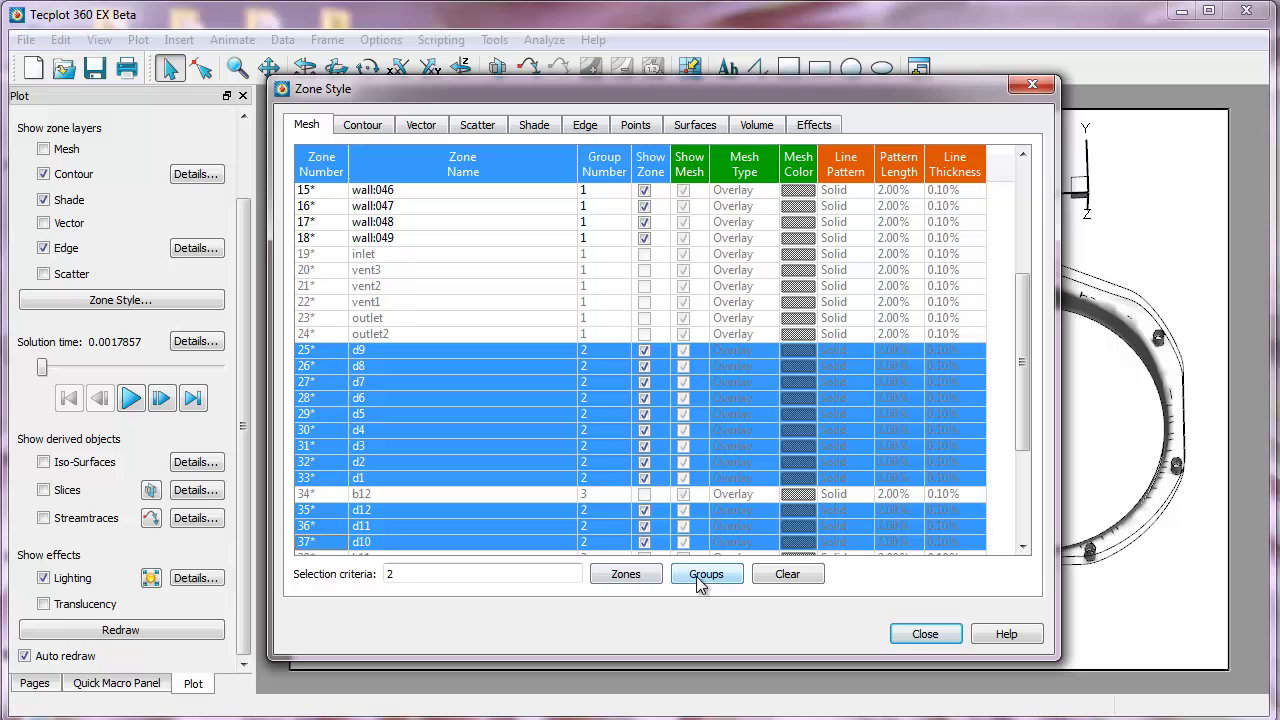
left_click(645, 398)
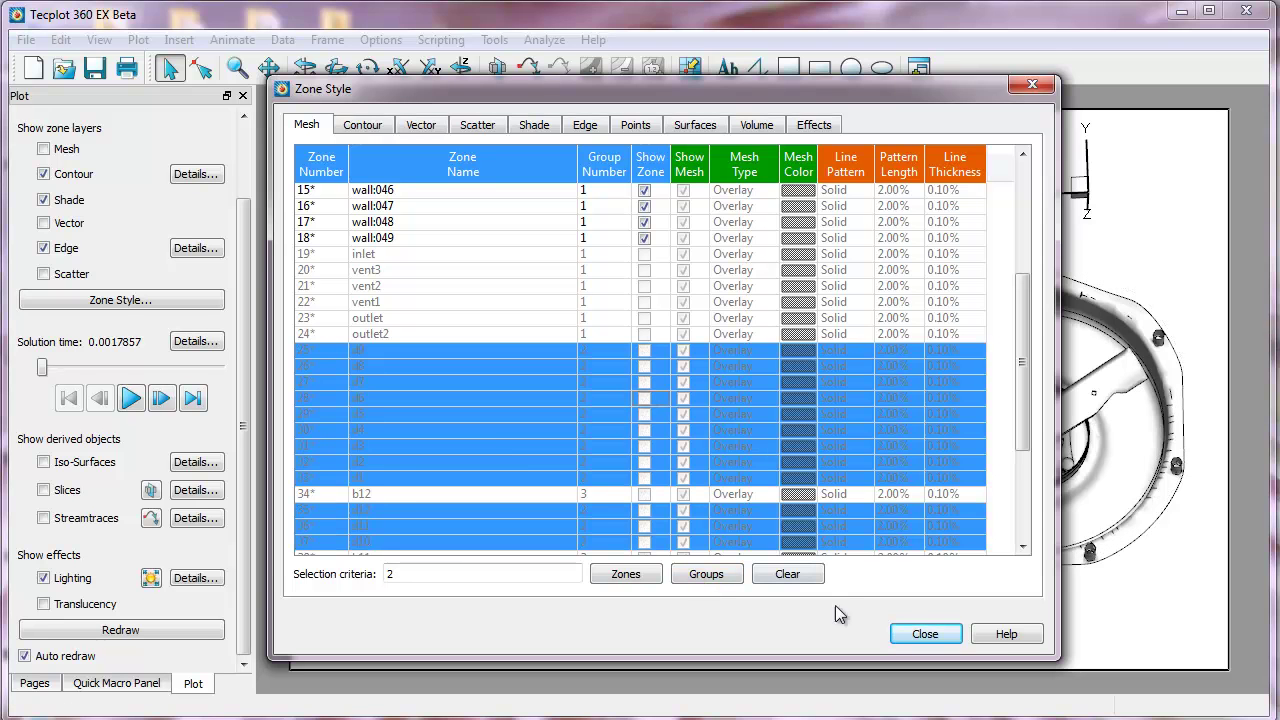
left_click(944, 636)
Flood all three mower blades by C1: Pressure
middle_click_drag(762, 558, 814, 443)
scroll(808, 510, "up", 2)
scroll(808, 510, "up", 2)
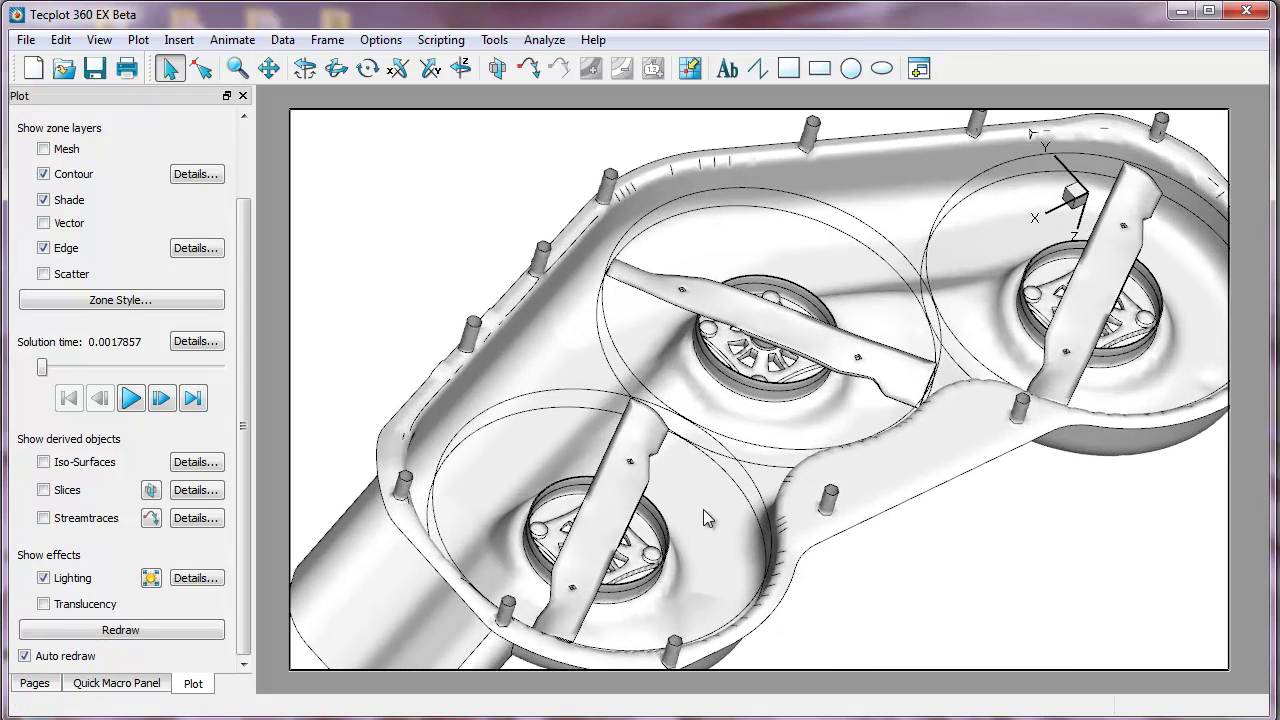
right_click(637, 441)
mouse_move(740, 452)
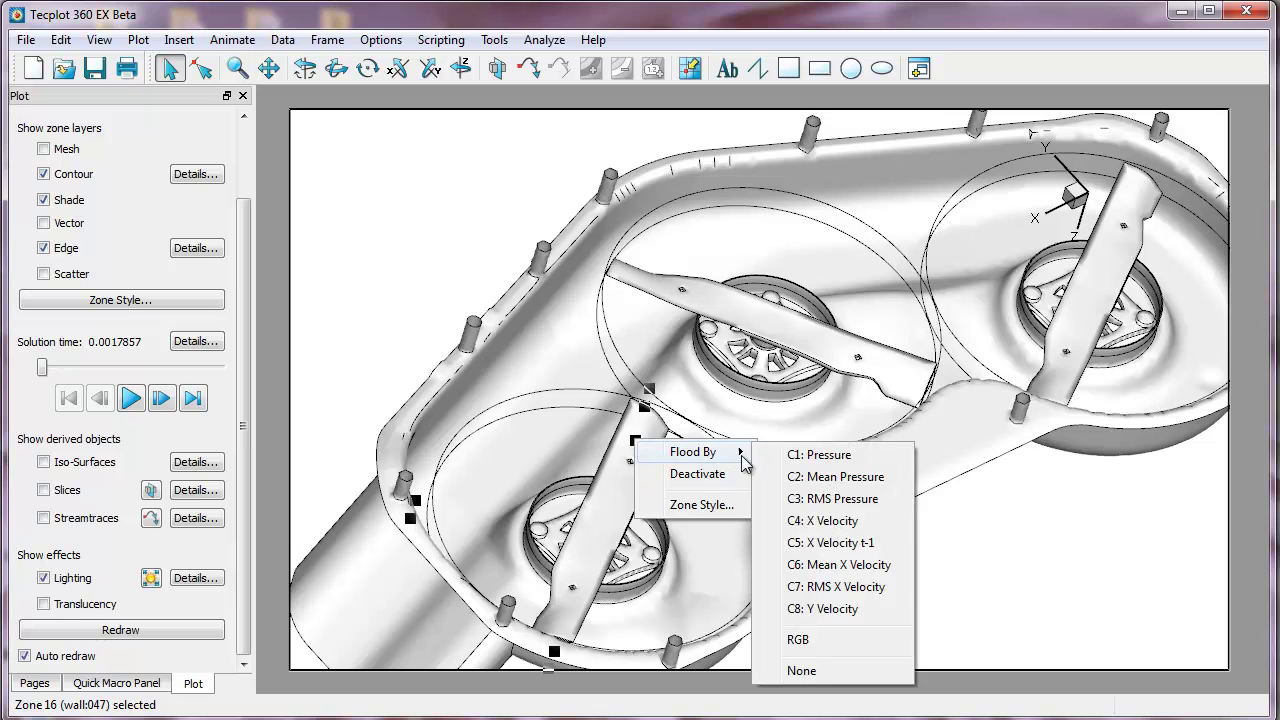
left_click(795, 457)
right_click(828, 352)
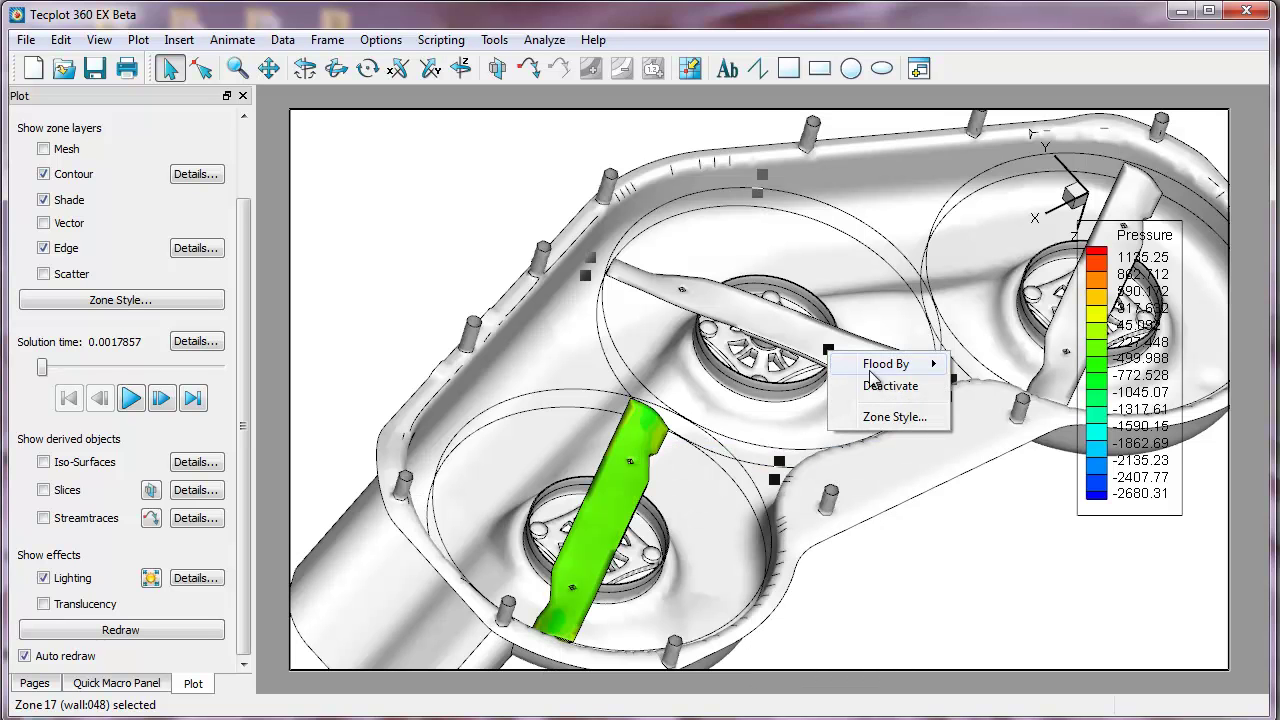
mouse_move(911, 372)
left_click(1040, 368)
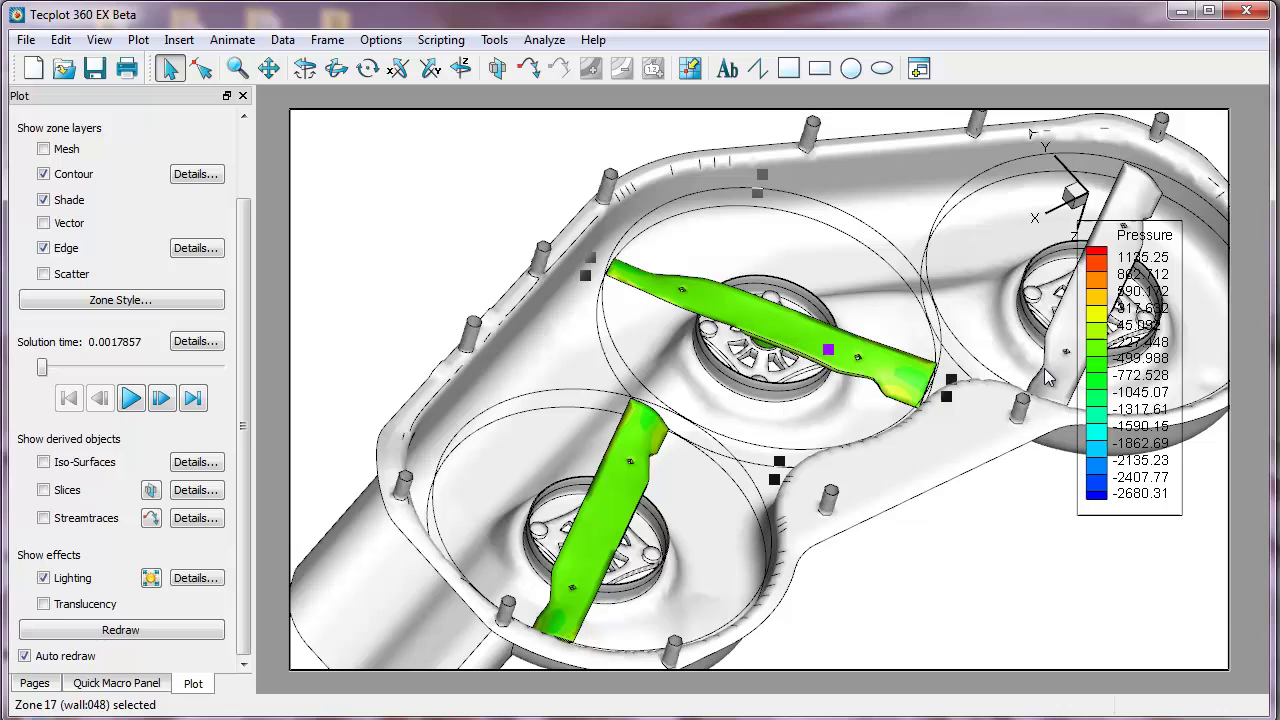
right_click(1064, 380)
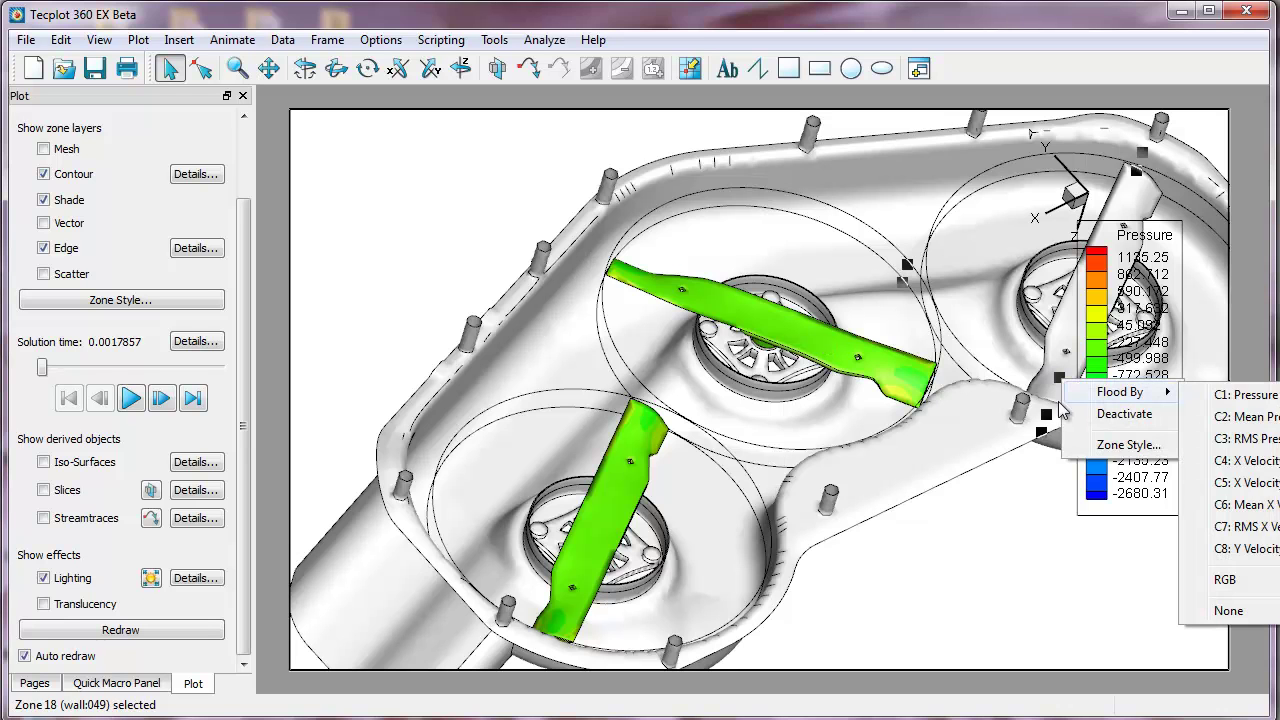
mouse_move(1150, 393)
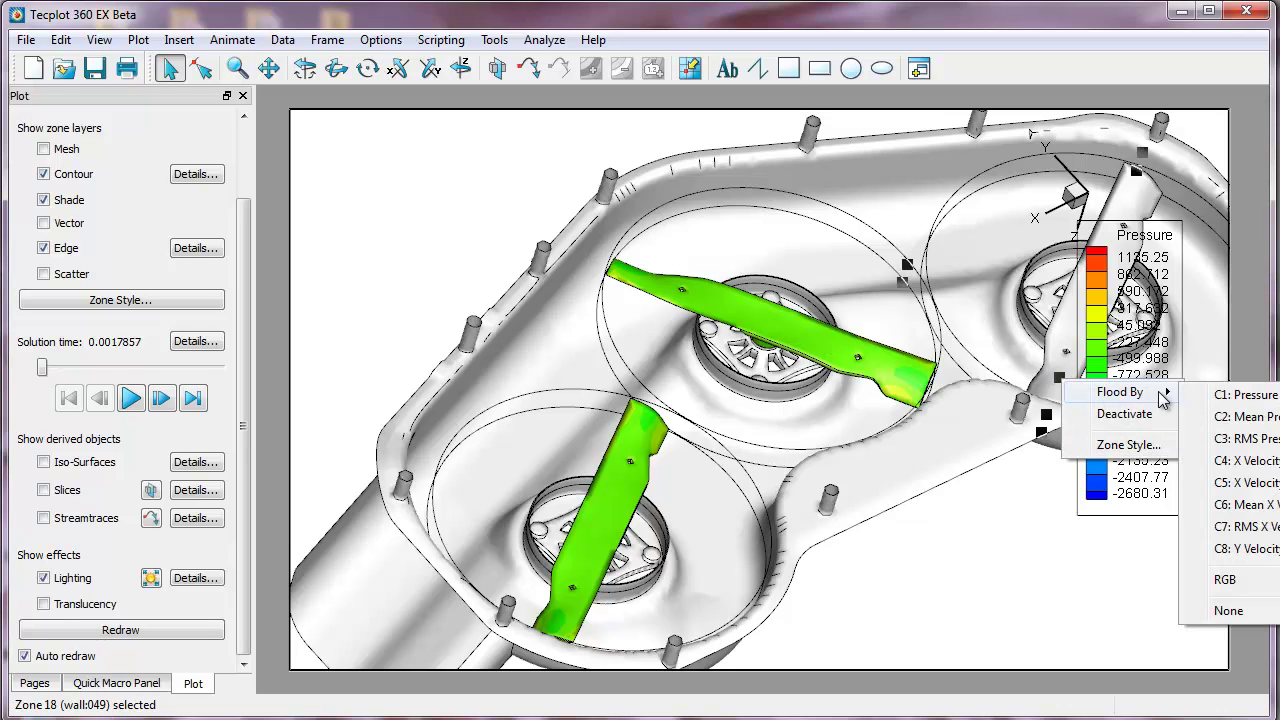
left_click(1225, 396)
Pan and zoom out so the whole mower deck fits in view
right_click_drag(888, 462, 803, 462)
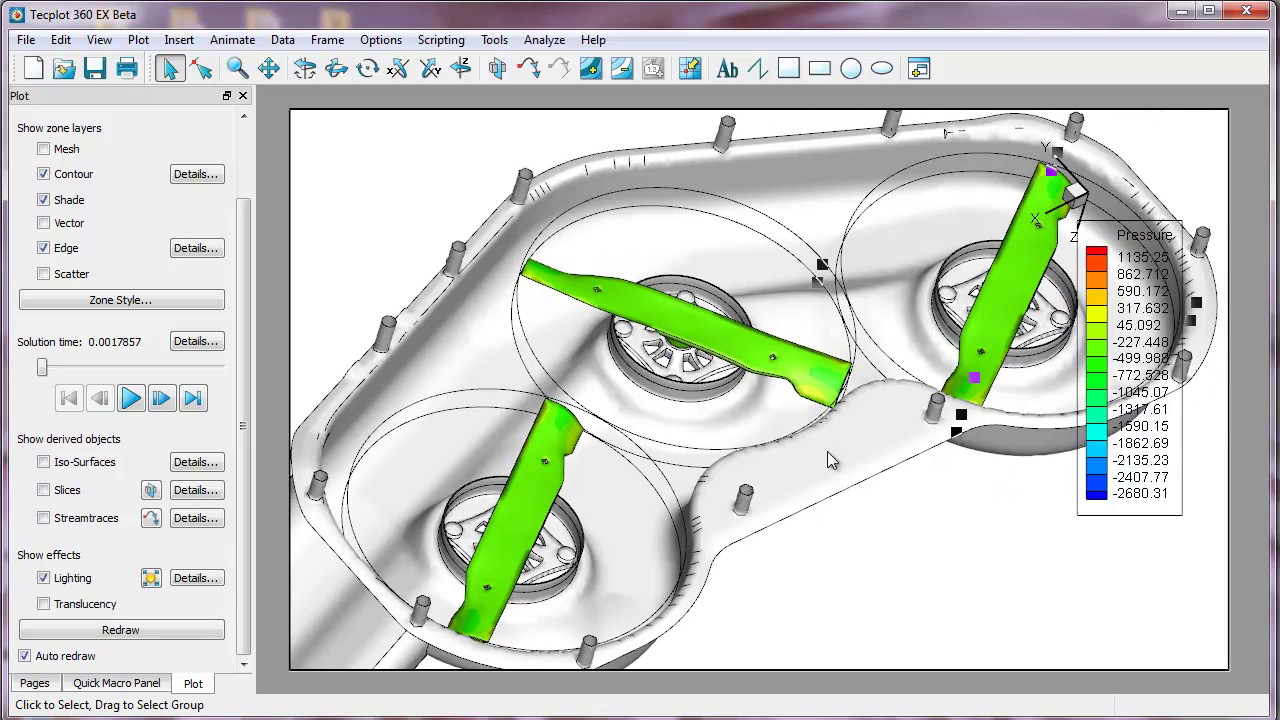
scroll(818, 368, "down", 3)
middle_click_drag(728, 449, 890, 470)
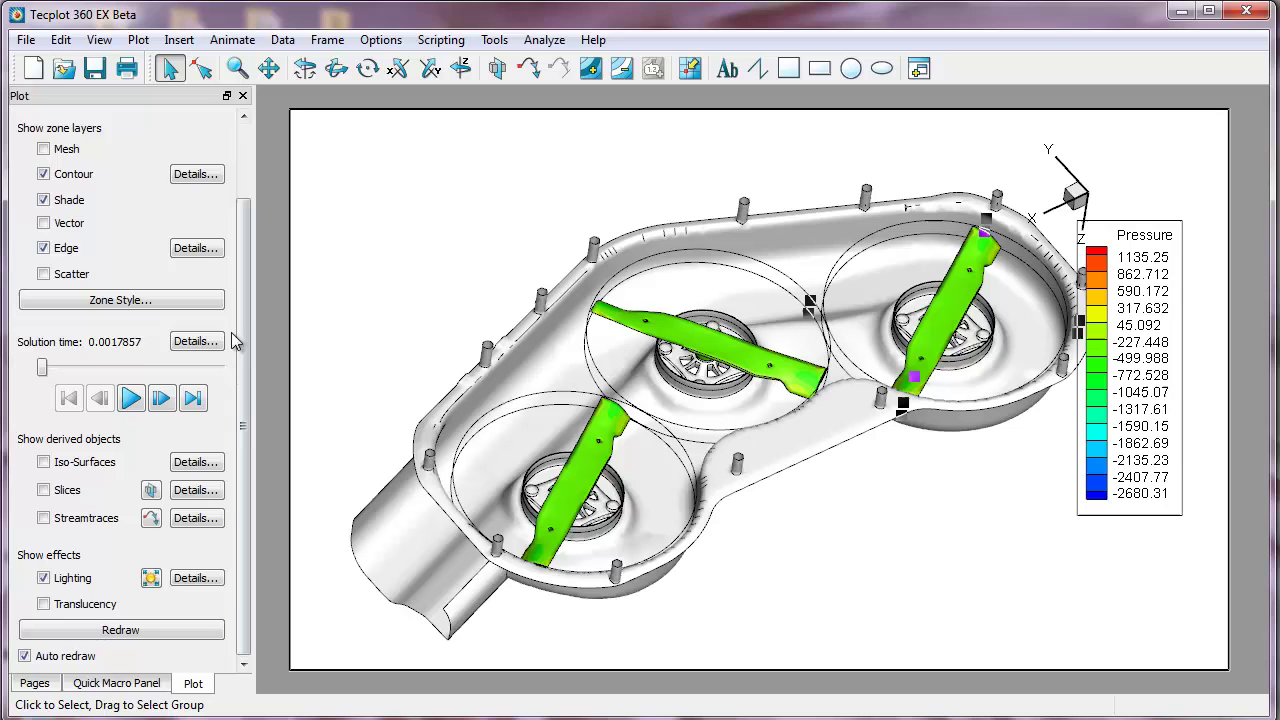
Play through the time steps to solution time 0.0071428, then select the plot frame
left_click(130, 398)
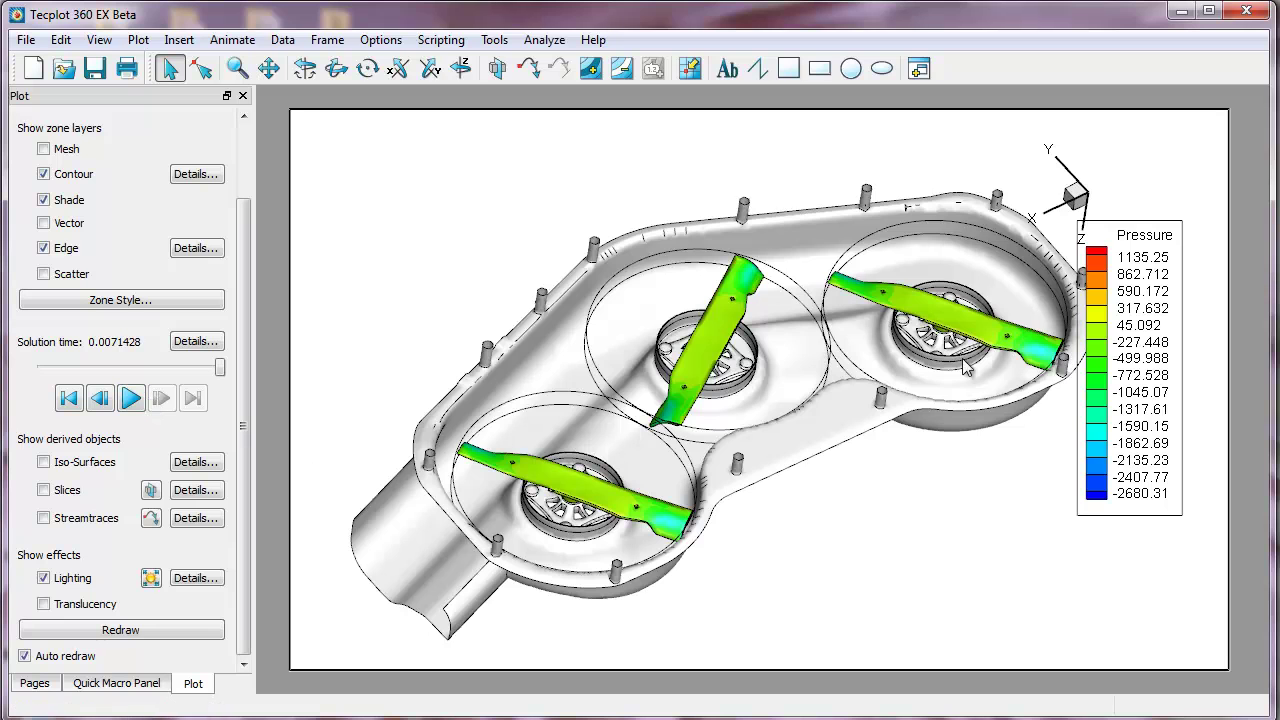
right_click(1081, 448)
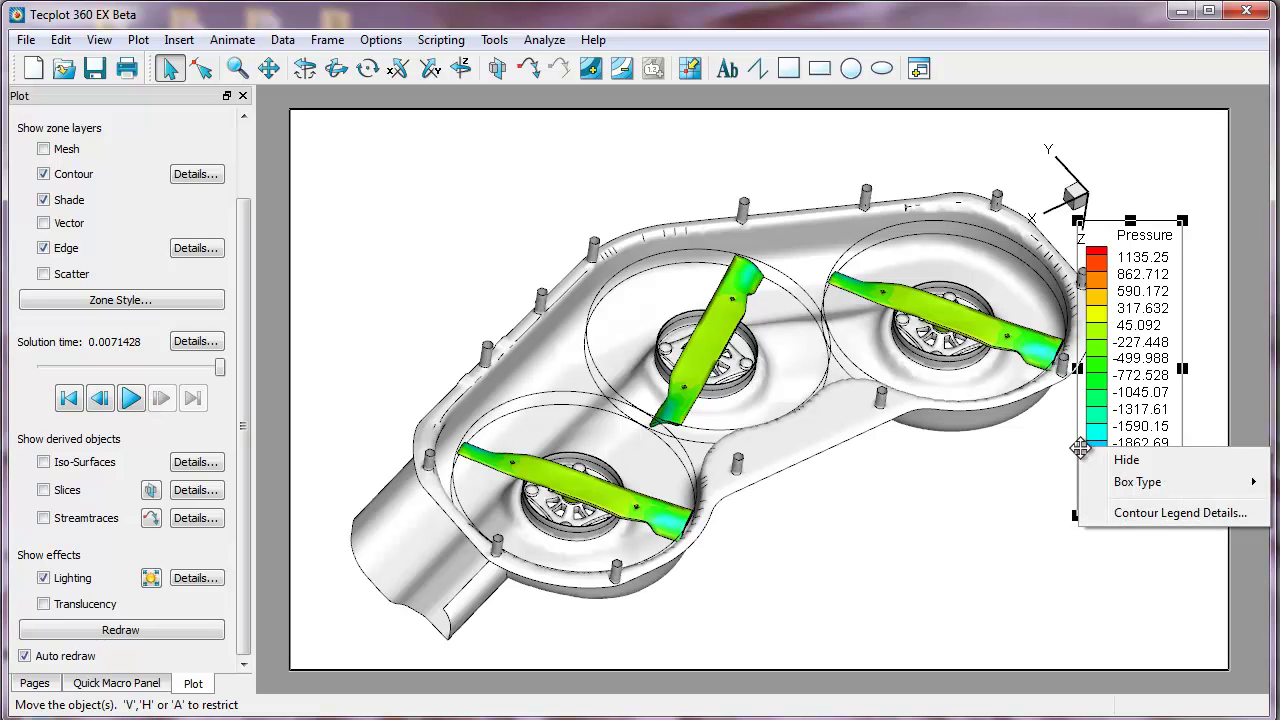
left_click(1222, 562)
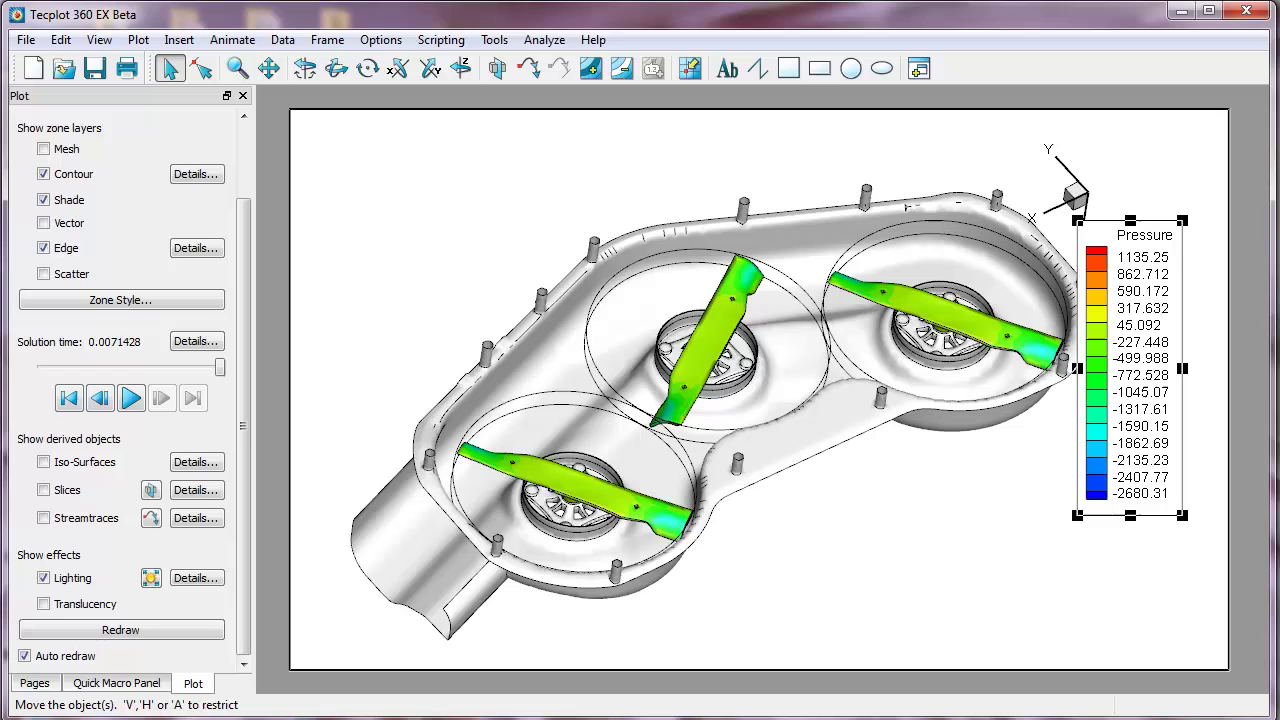
left_click(1202, 669)
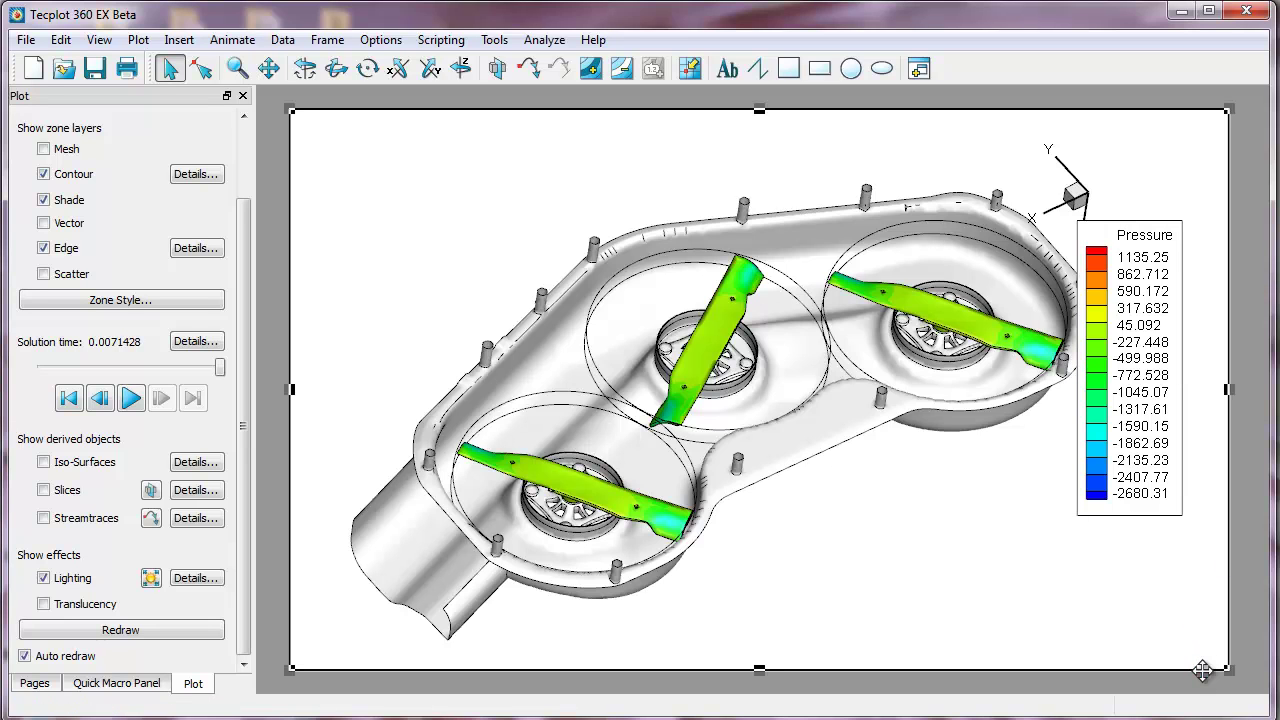
right_click(1202, 669)
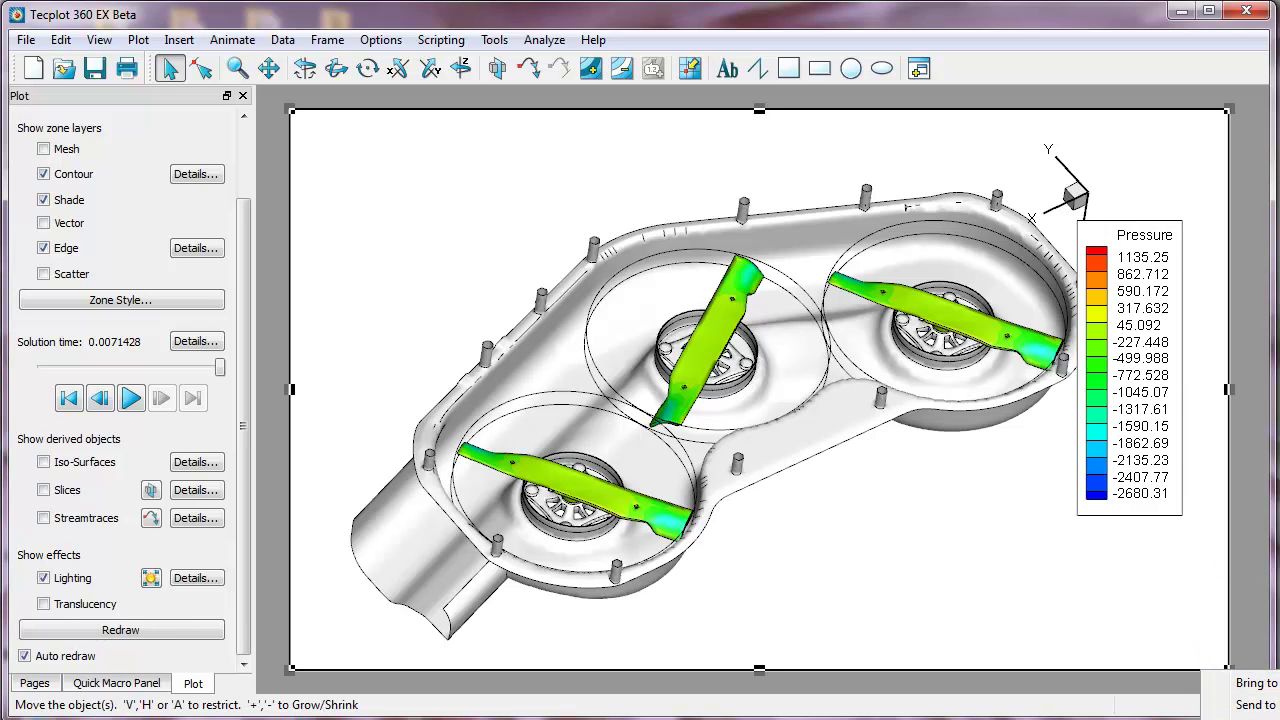
Set the frame background to Black with 'Change foreground color' set to Yes
left_click(1250, 714)
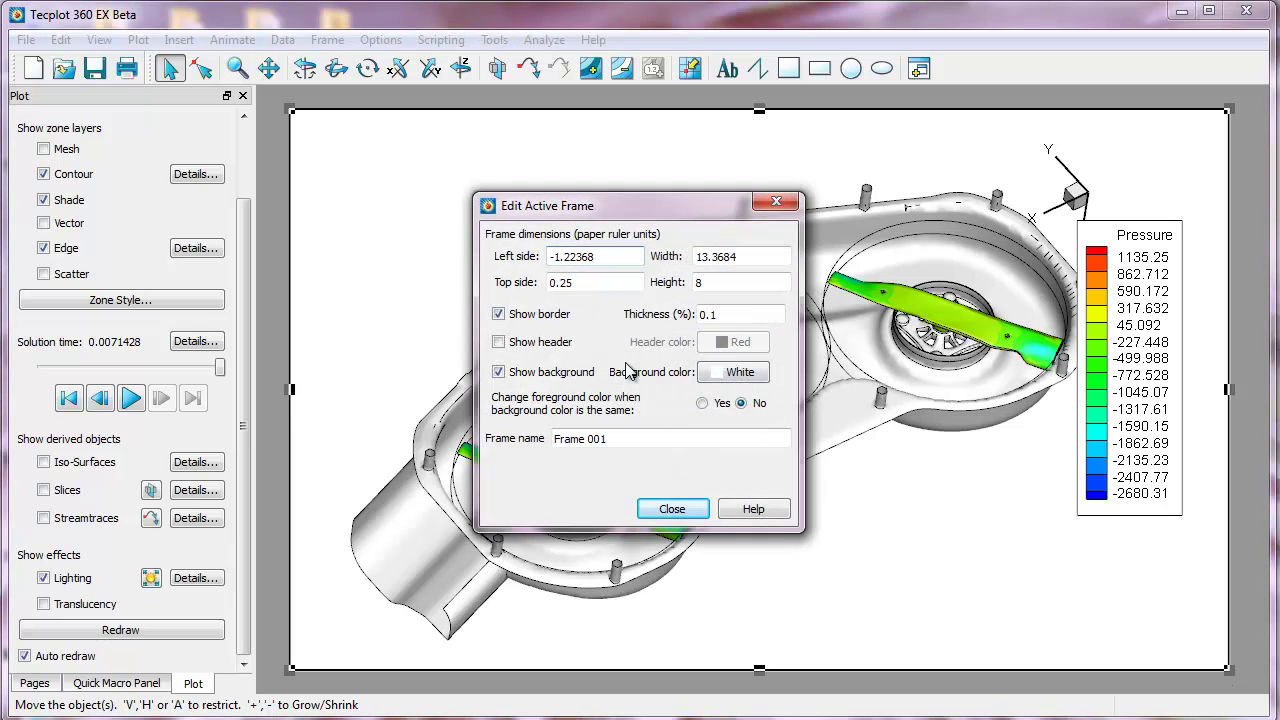
left_click(702, 403)
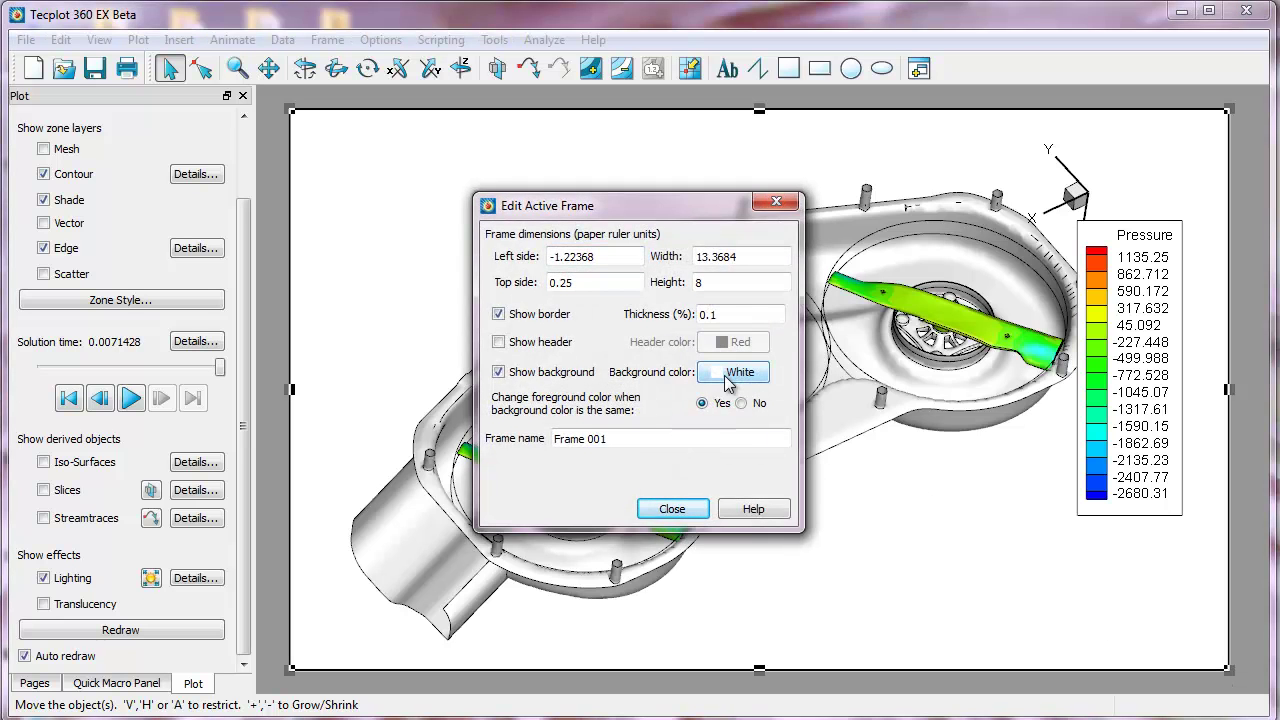
left_click(727, 380)
left_click(539, 265)
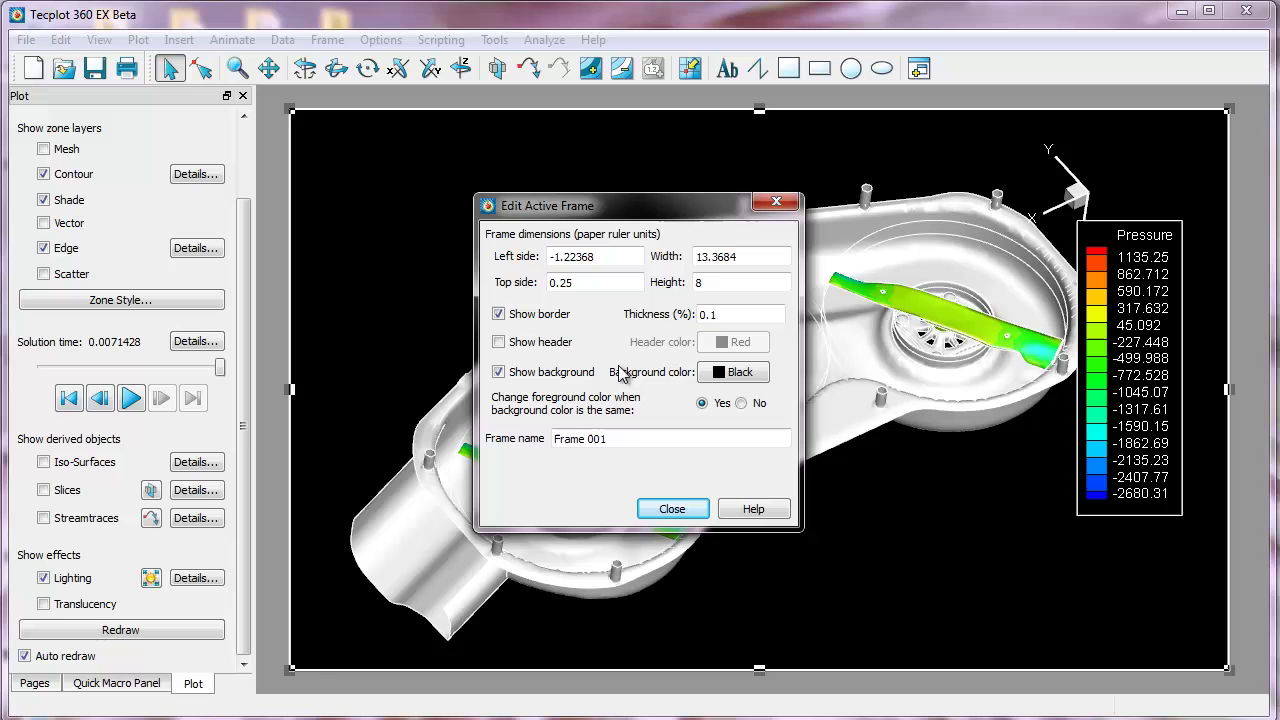
left_click(668, 509)
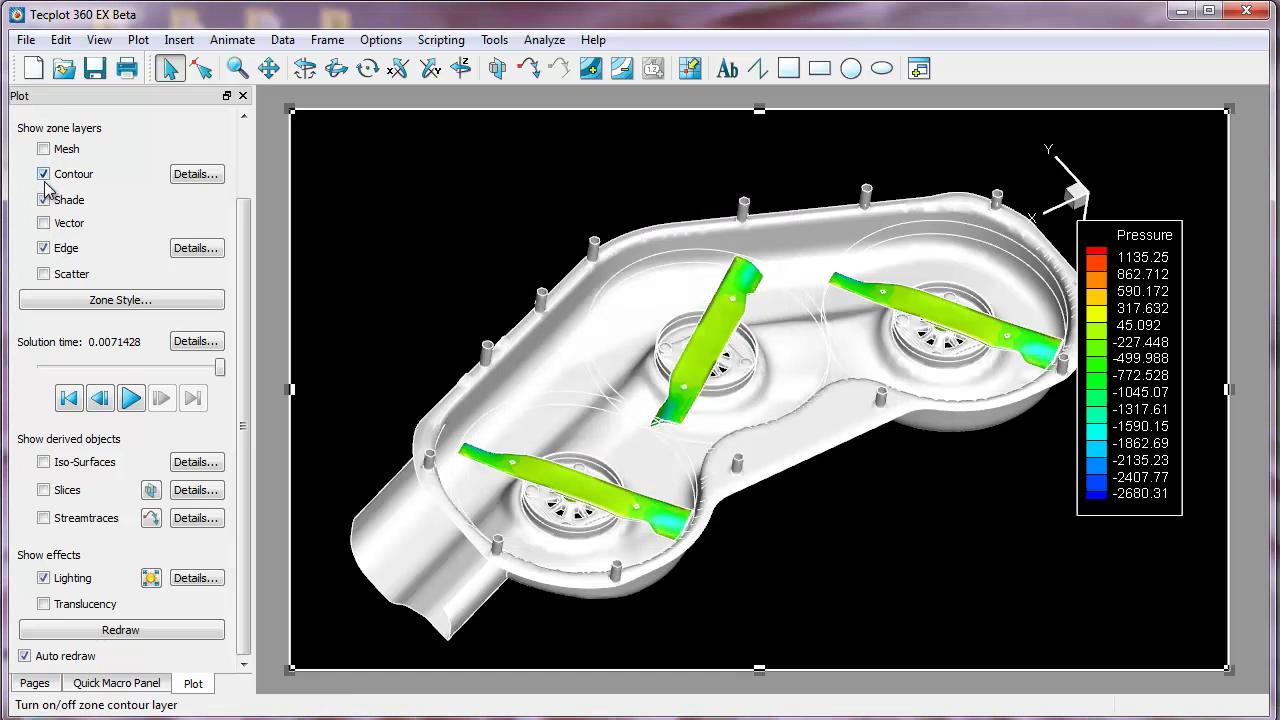
Toggle zone edges off and back on, then rotate the deck to a steep tilted view
left_click(44, 248)
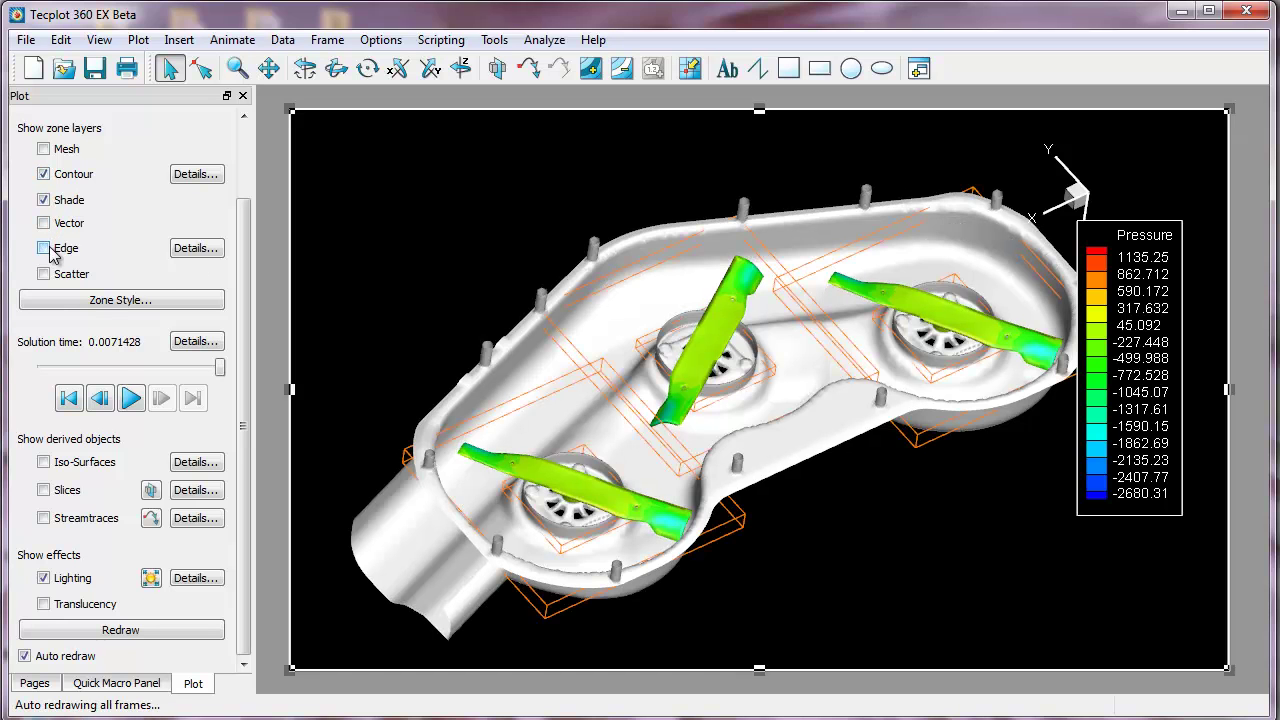
left_click(44, 248)
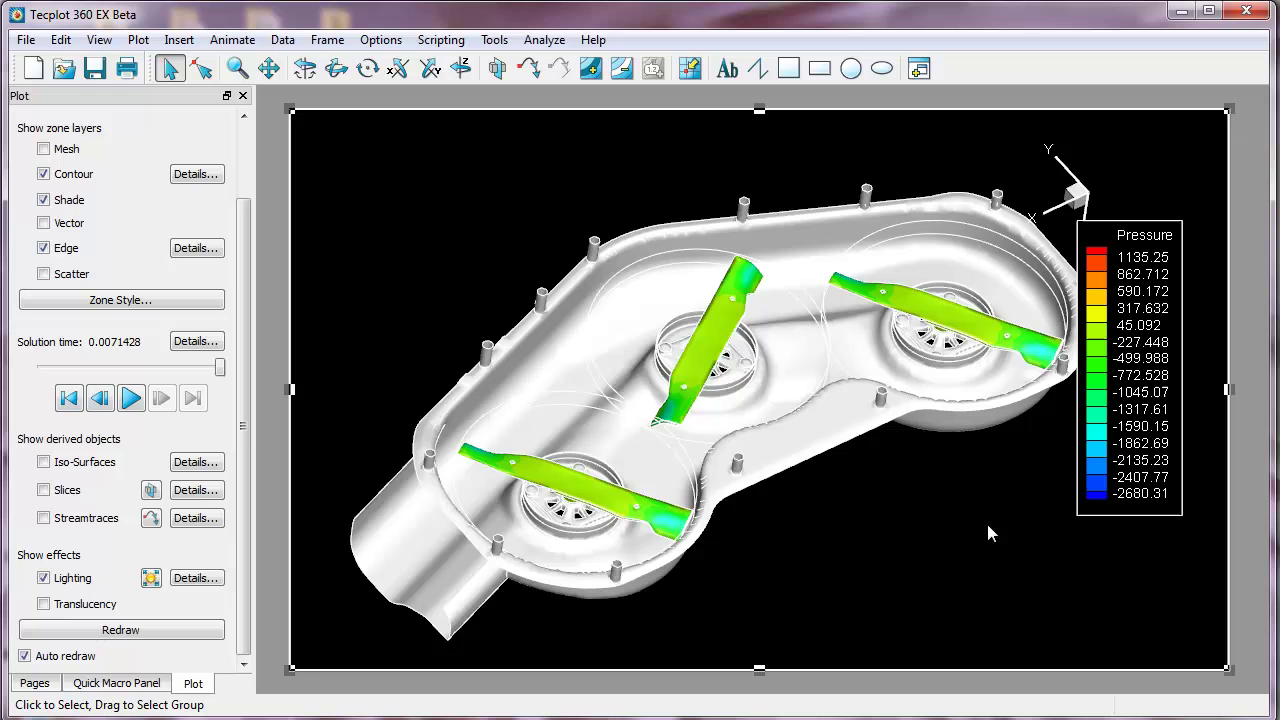
right_click_drag(902, 533, 1038, 307)
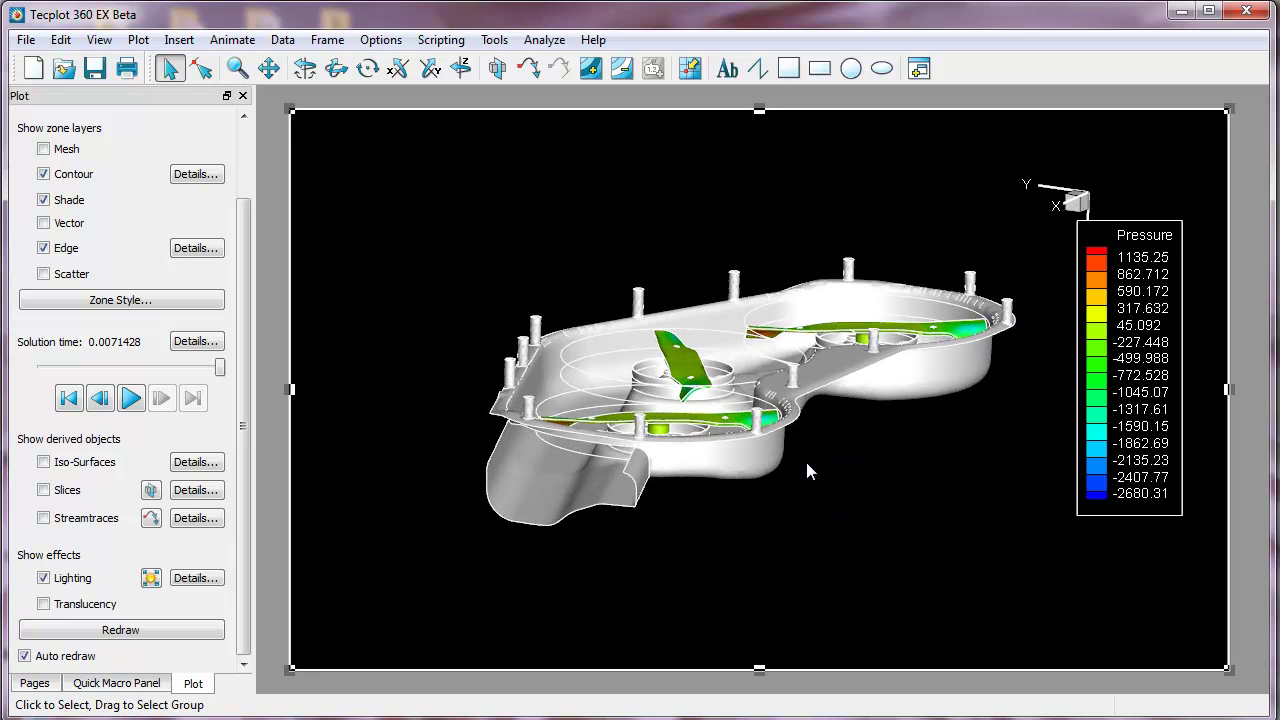
right_click_drag(805, 458, 756, 373)
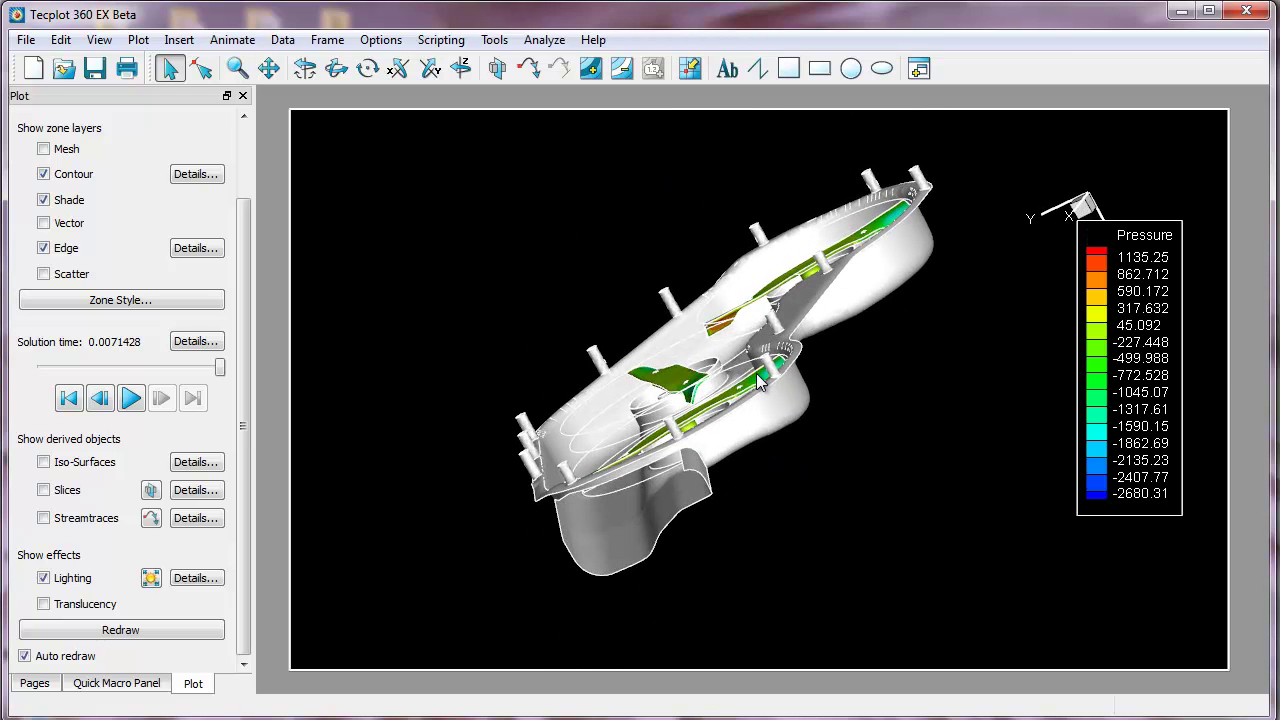
double_click(569, 473)
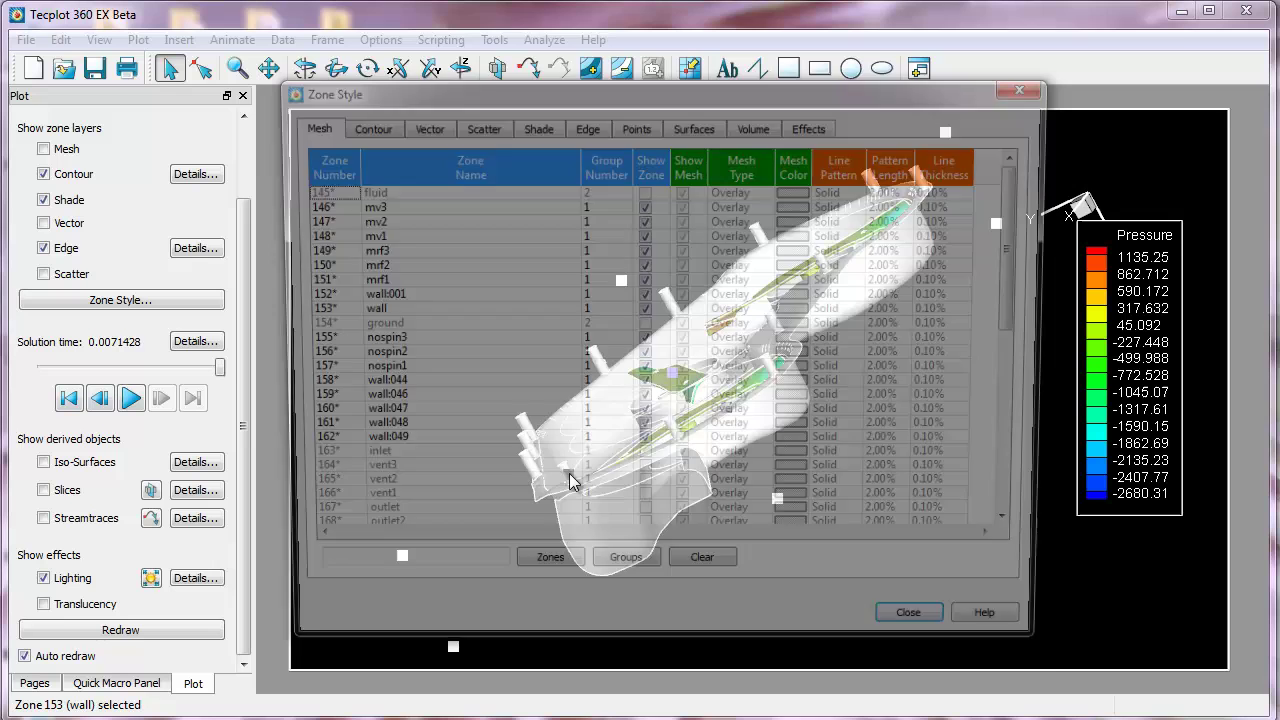
scroll(600, 480, "down", 8)
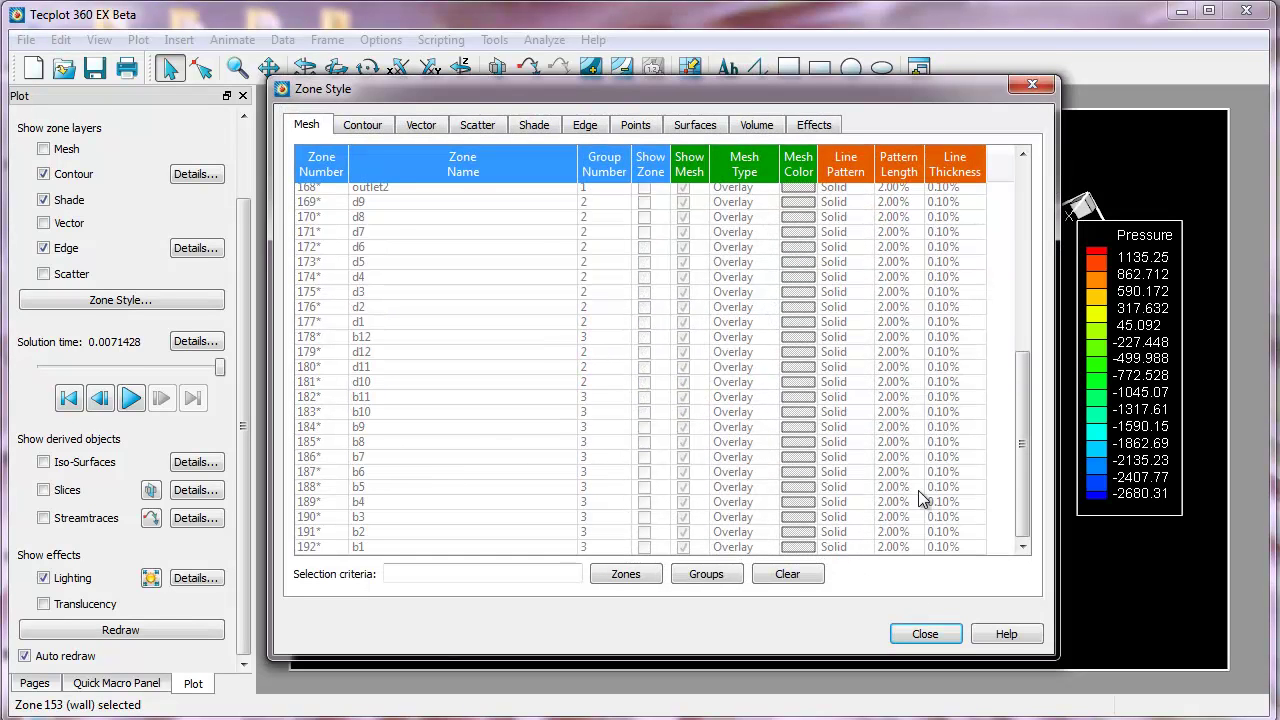
scroll(915, 495, "up", 8)
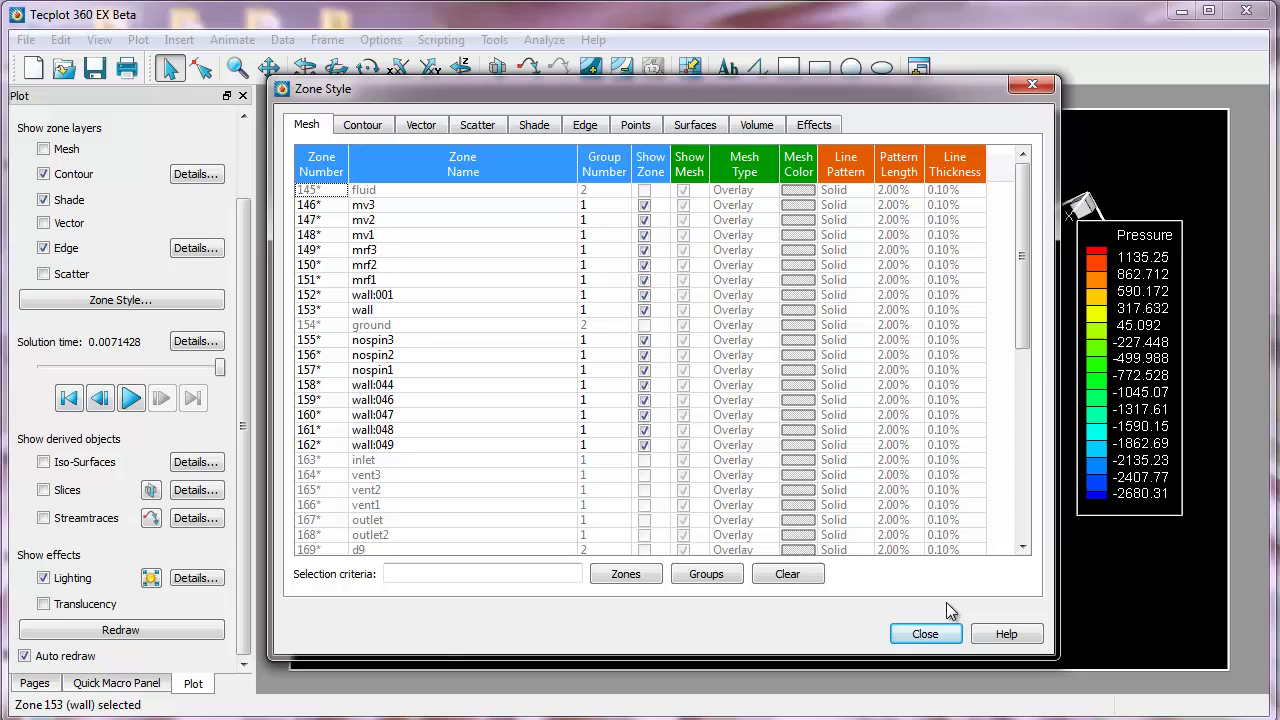
left_click(928, 634)
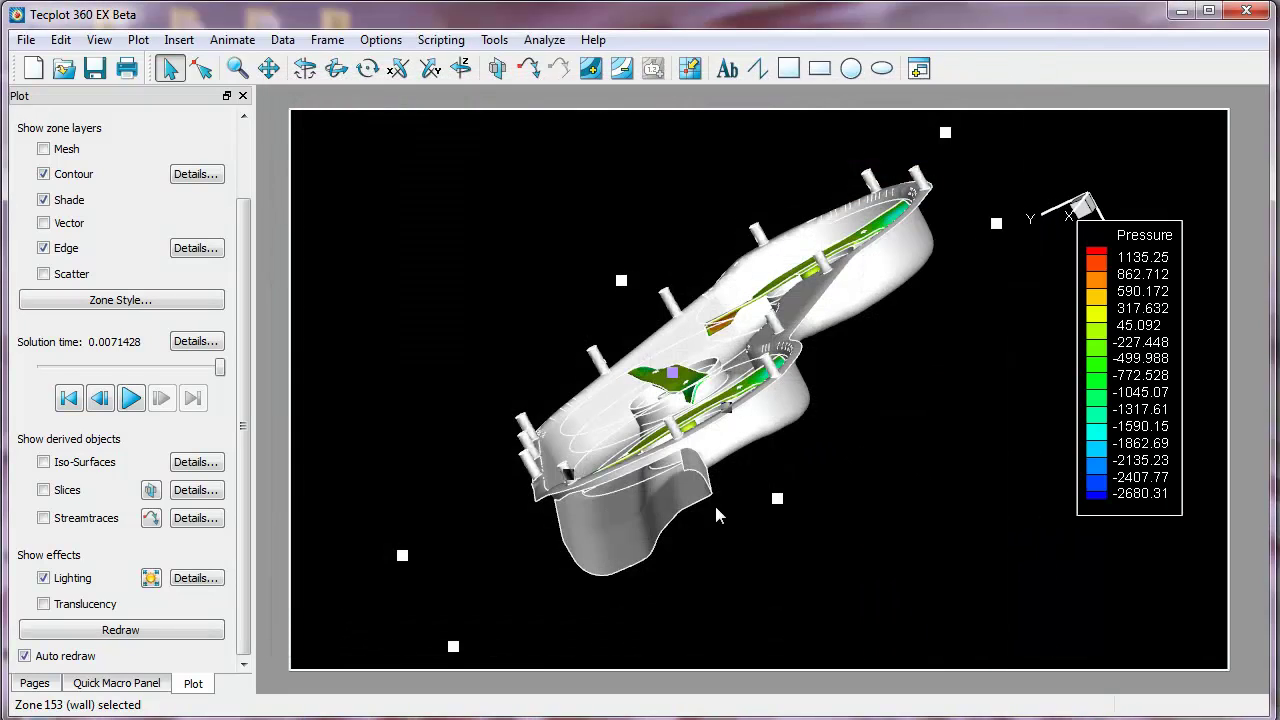
Rotate to a top-down view and flood the deck housing by C2: Mean Pressure
right_click_drag(716, 510, 1080, 505)
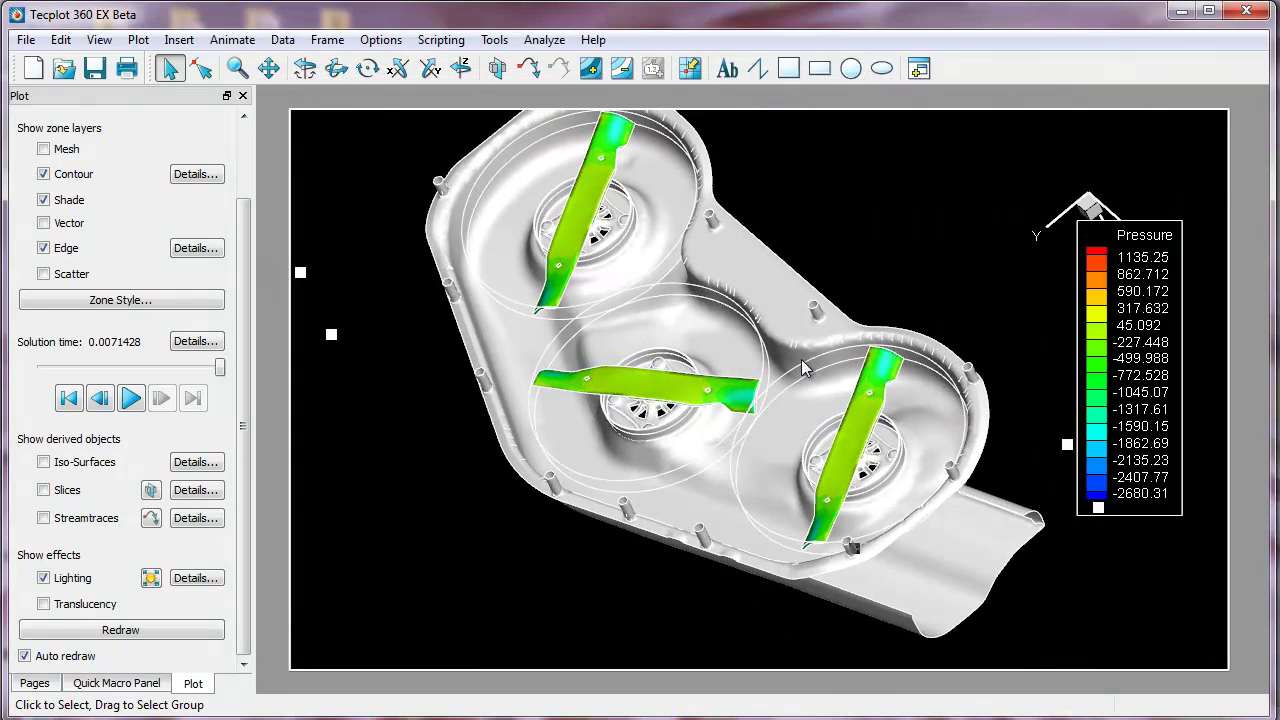
right_click(779, 316)
mouse_move(835, 332)
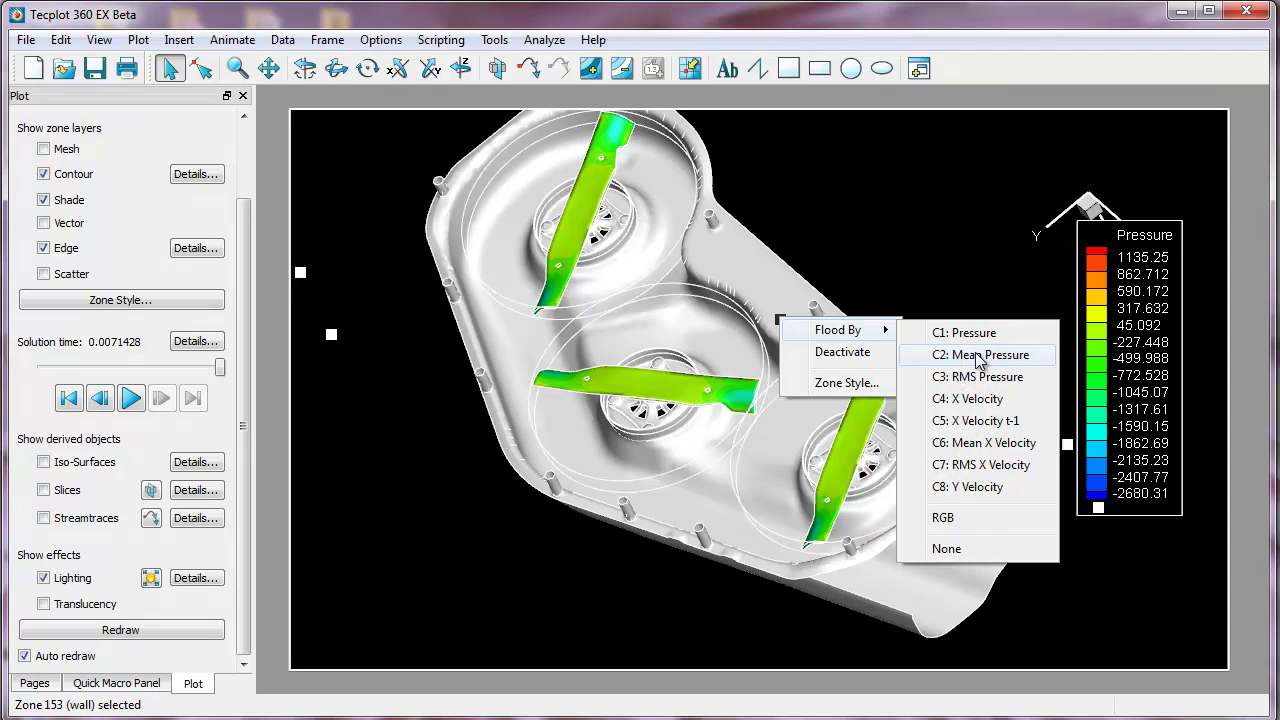
left_click(978, 356)
Move the Mean Pressure legend beside the Pressure legend, give it a filled box, and hide the 3D axis
left_click(1068, 388)
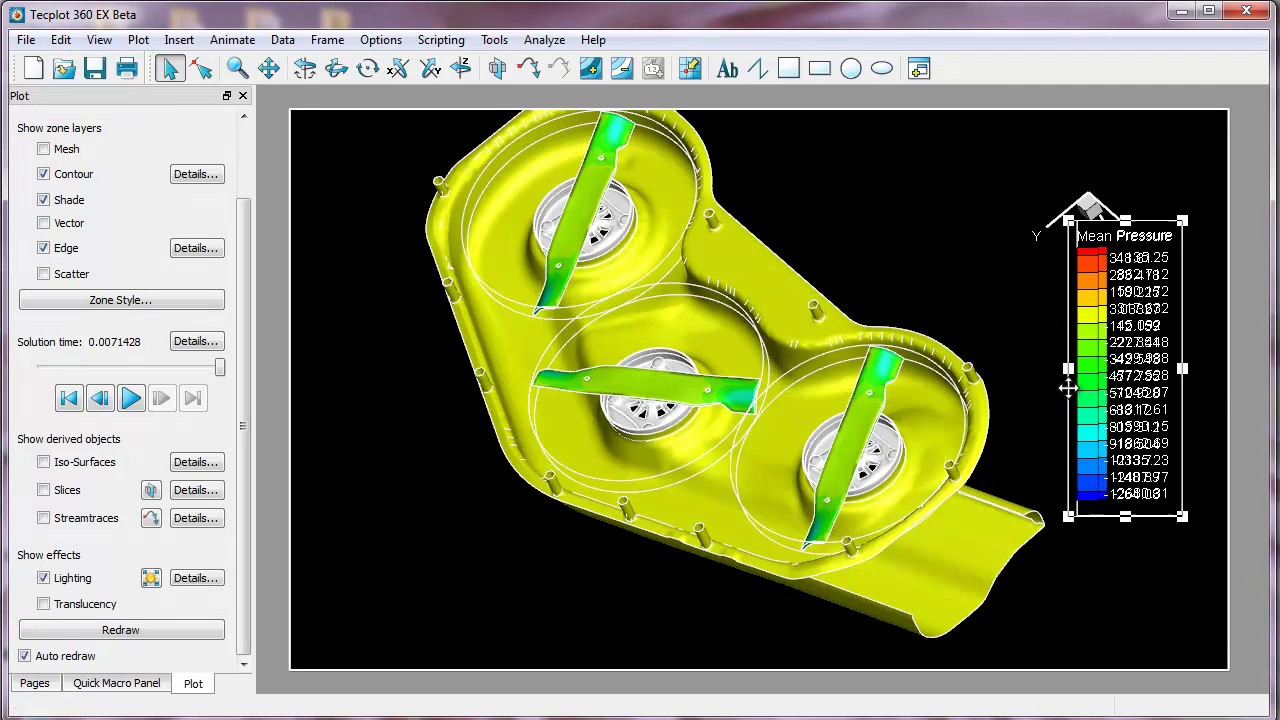
left_click_drag(1068, 388, 919, 288)
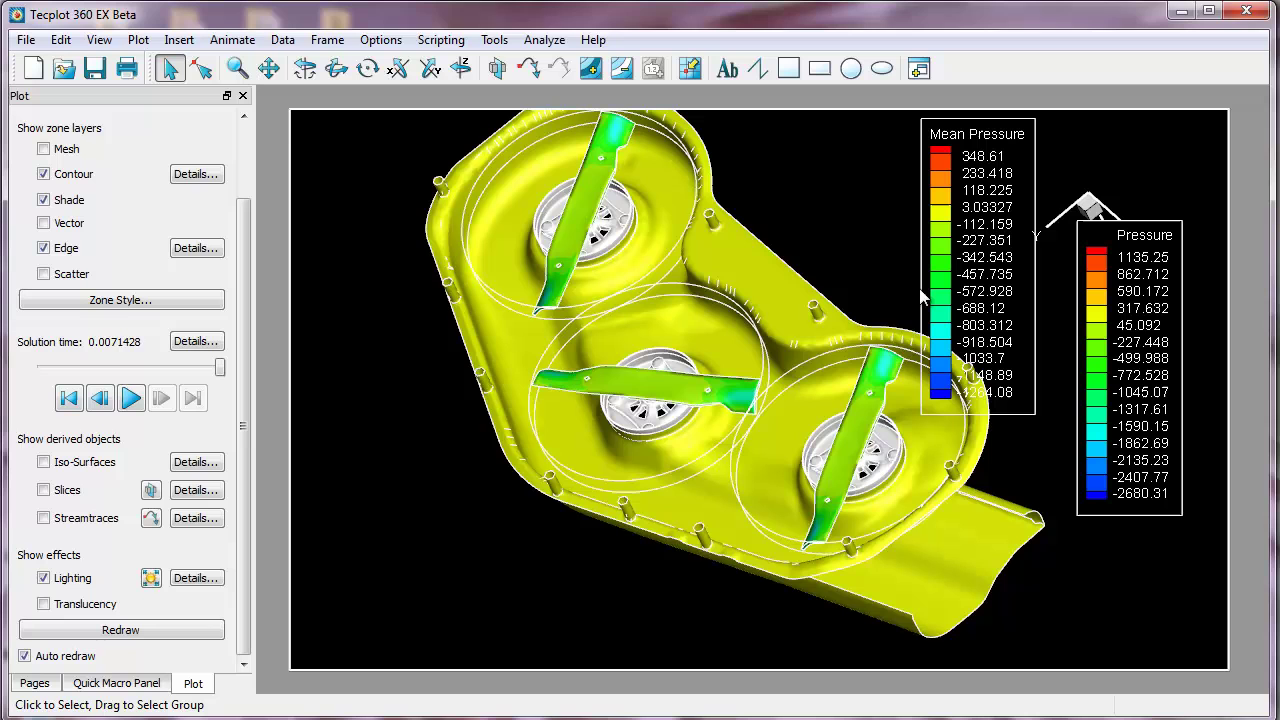
right_click(921, 296)
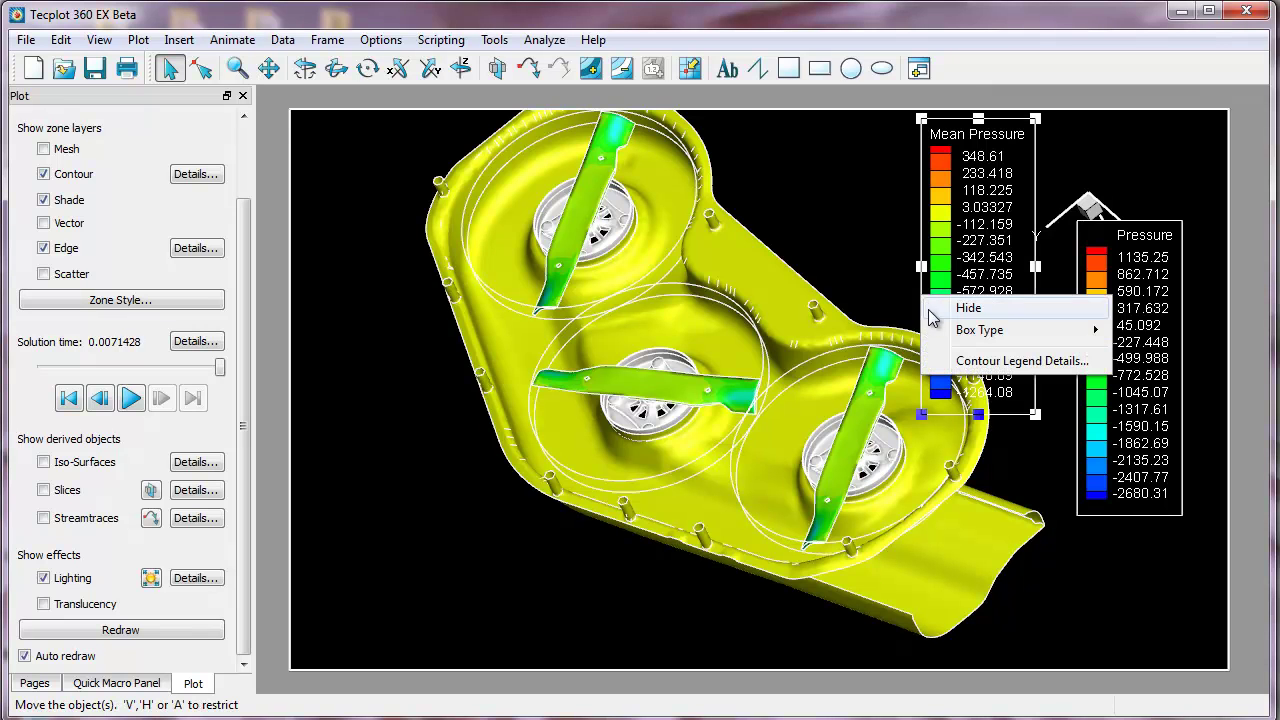
mouse_move(1082, 340)
left_click(1118, 354)
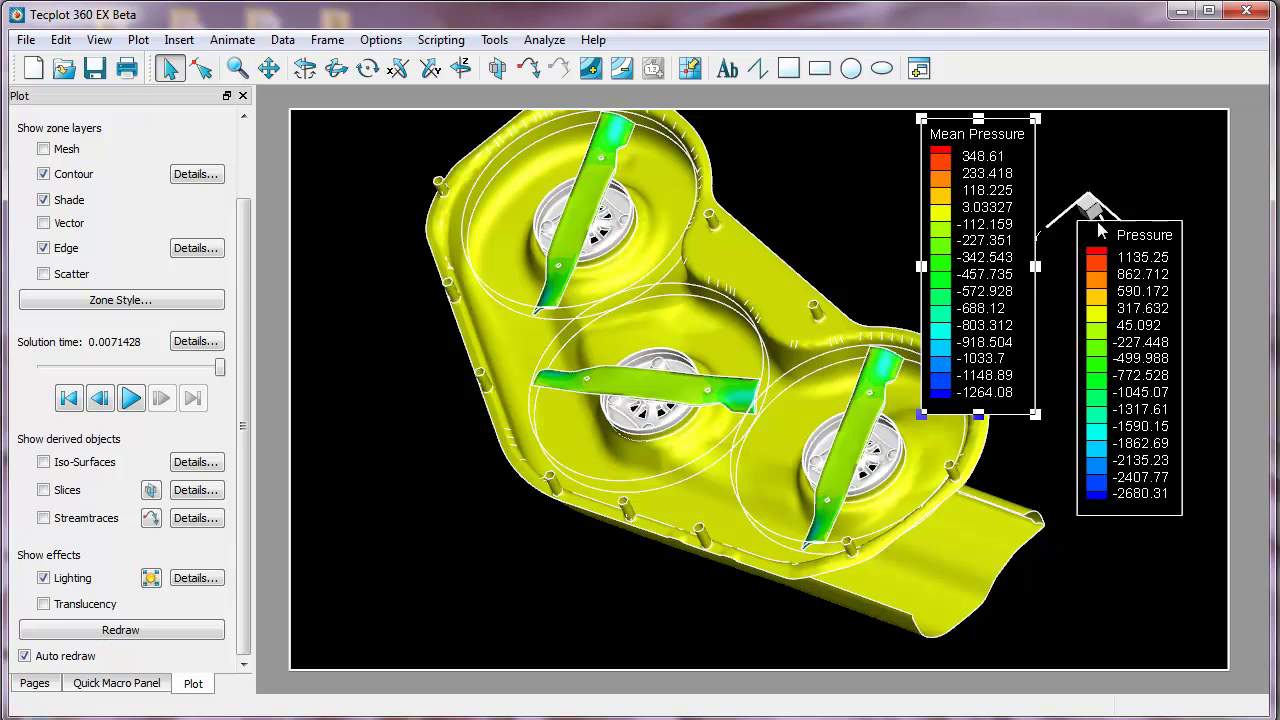
right_click(1092, 207)
left_click(1110, 218)
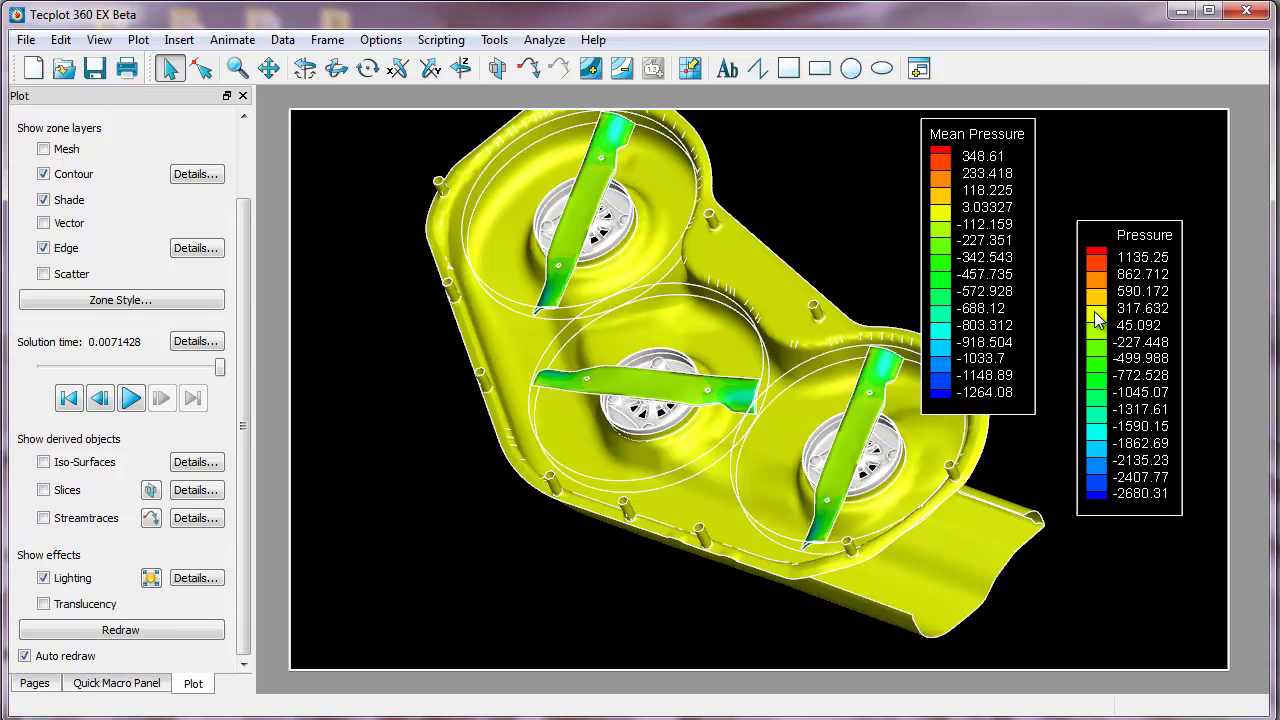